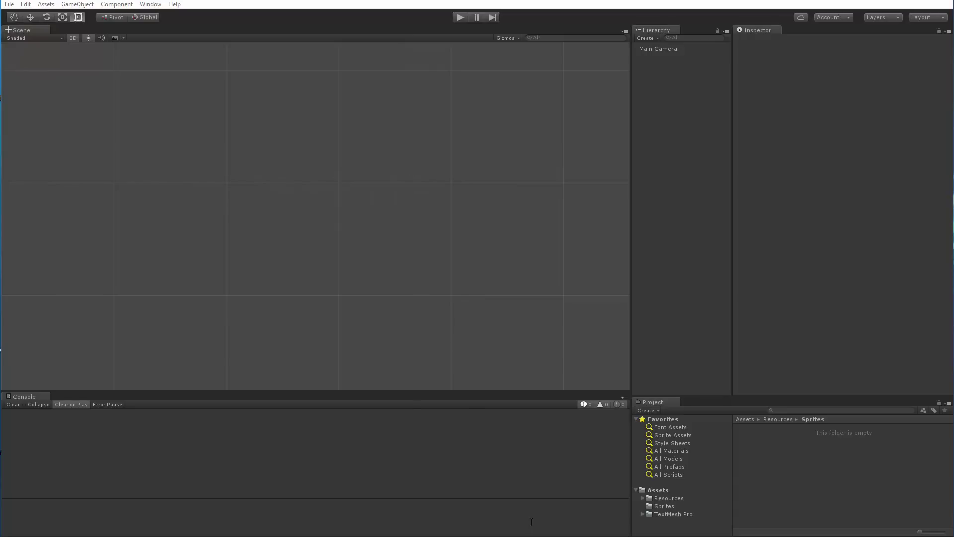
# Step: Check that erwin_pause in Sprites imports as Sprite (2D and UI), Single, 100 pixels per unit
pyautogui.click(665, 506)
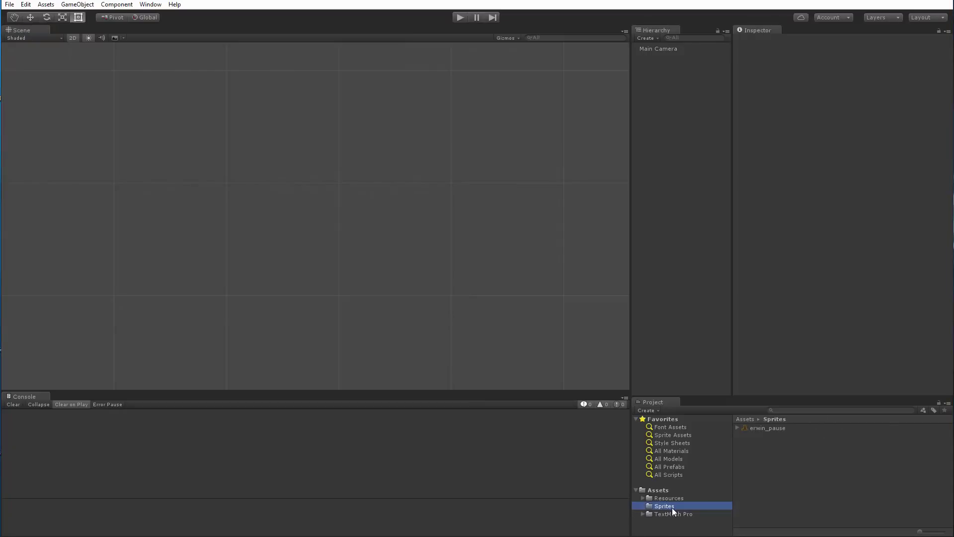
pyautogui.click(761, 430)
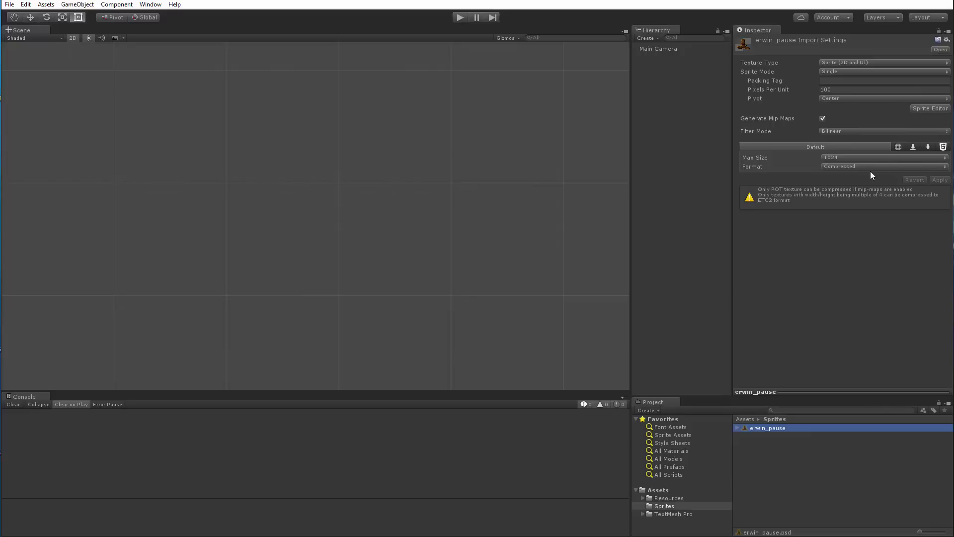
# Step: Expand the Resources folder to reveal Resources/Sprites, then return to the main Sprites folder
pyautogui.click(798, 474)
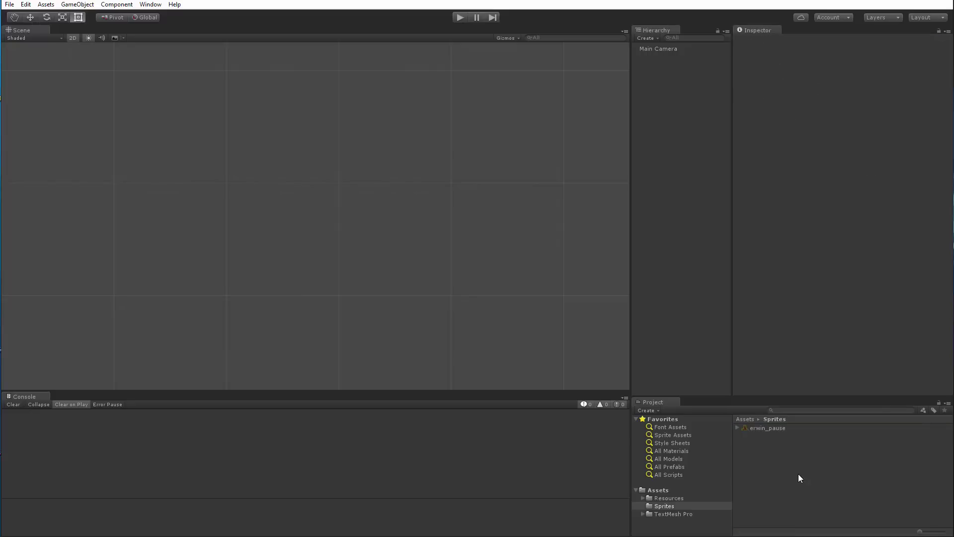
pyautogui.click(657, 497)
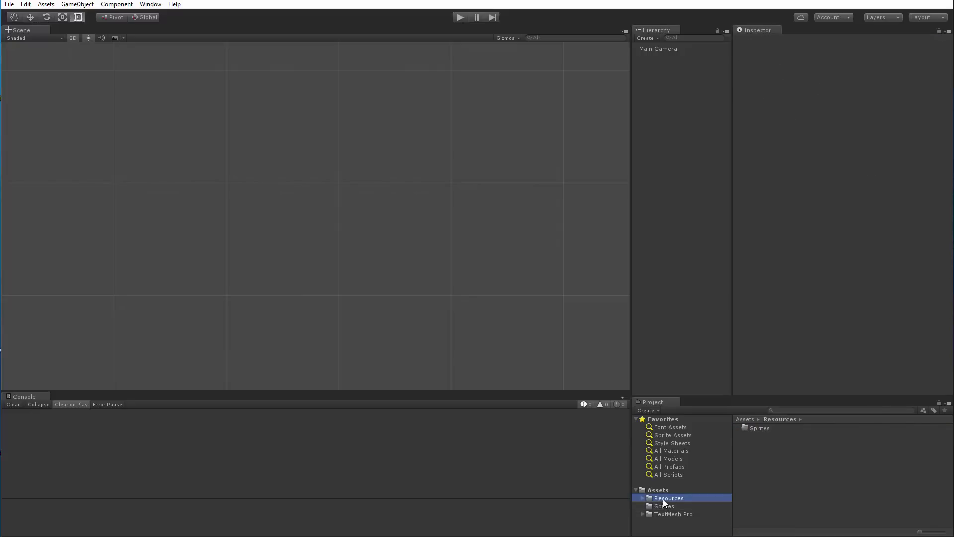
pyautogui.click(642, 498)
pyautogui.click(679, 246)
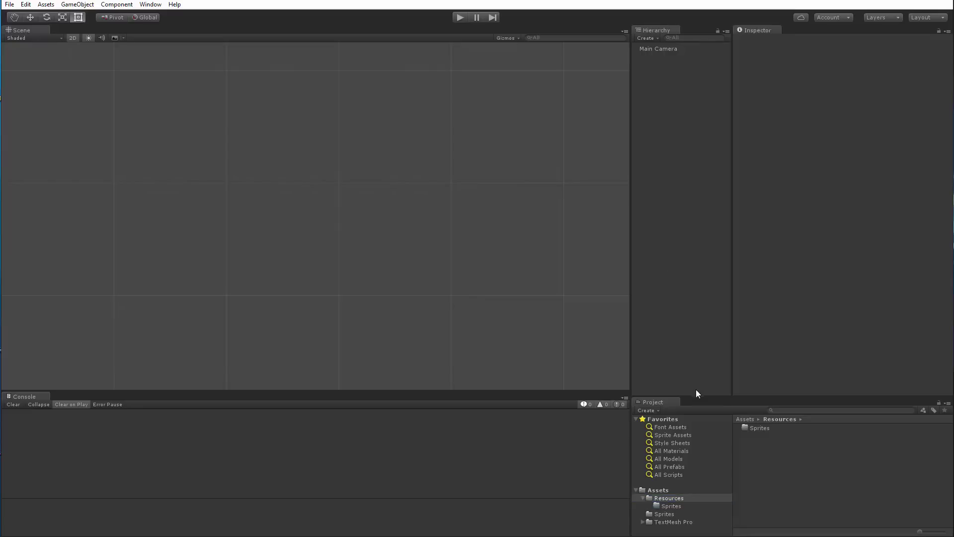
pyautogui.click(672, 514)
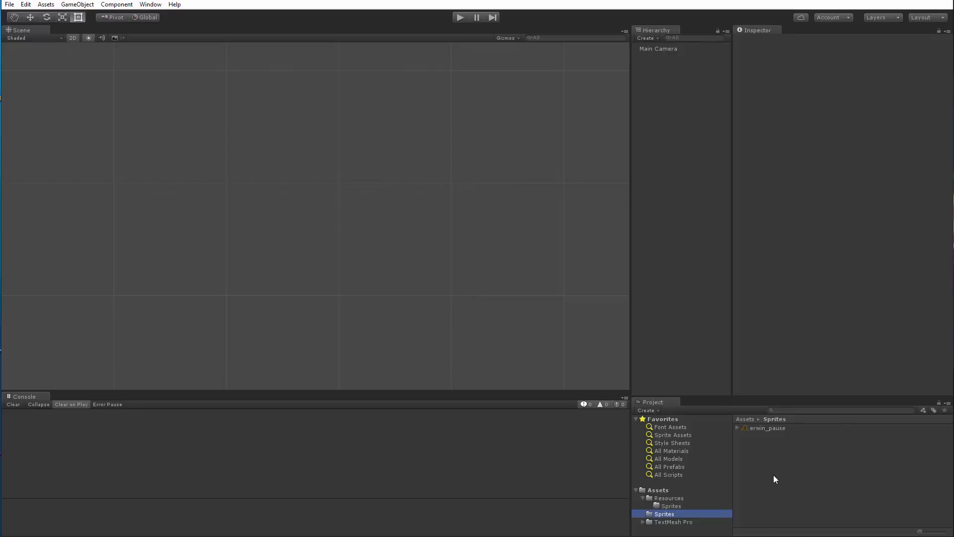
# Step: Create a TextMeshPro Sprite Asset from erwin_pause and move it into Resources/Sprites
pyautogui.click(755, 428)
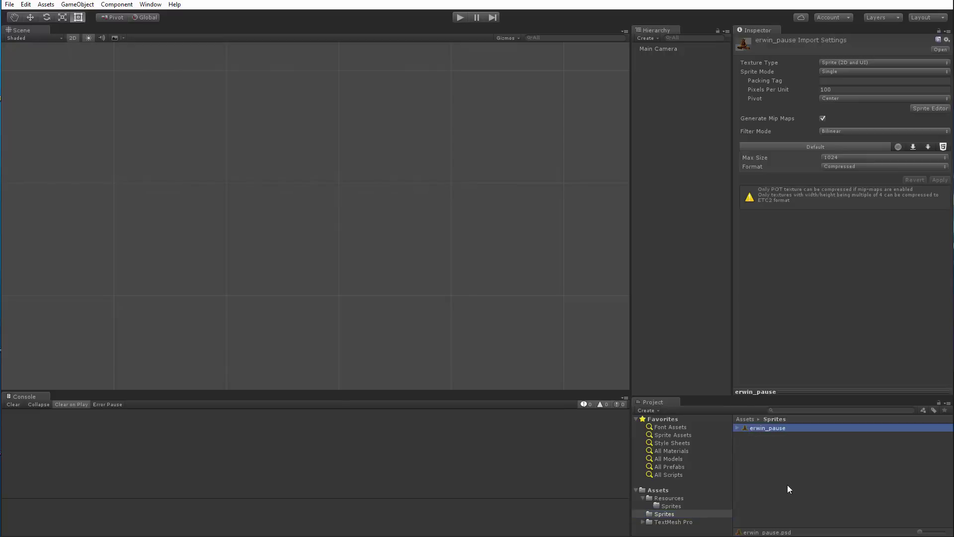
pyautogui.rightClick(738, 427)
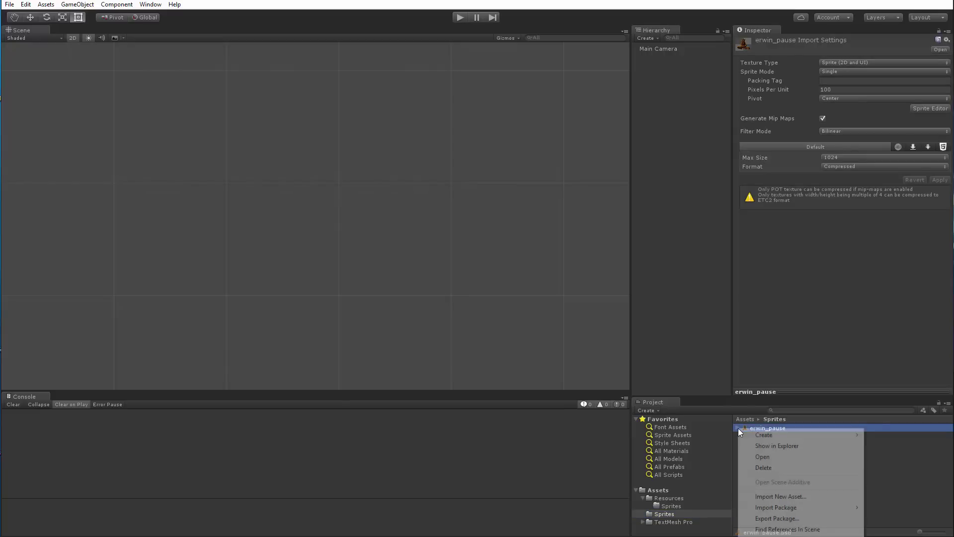
pyautogui.moveTo(752, 437)
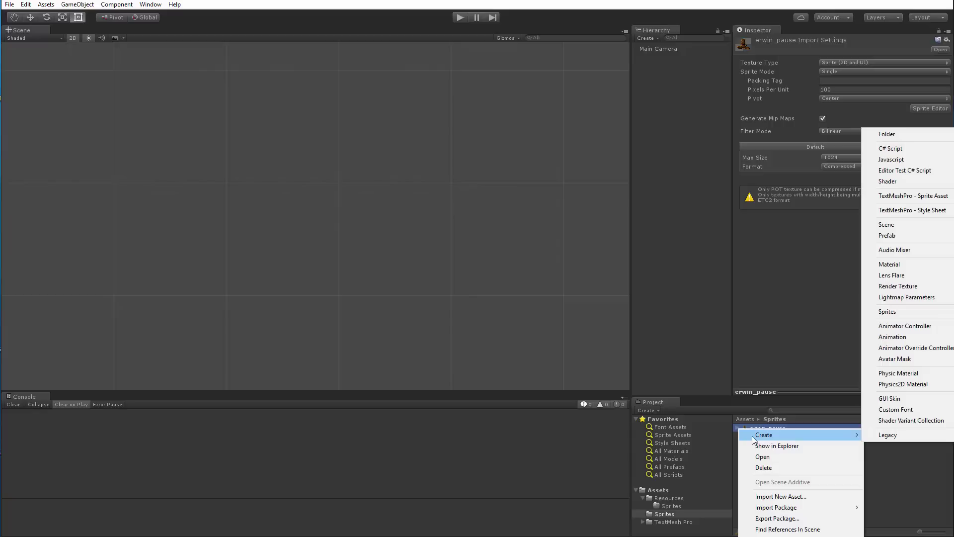
pyautogui.click(890, 198)
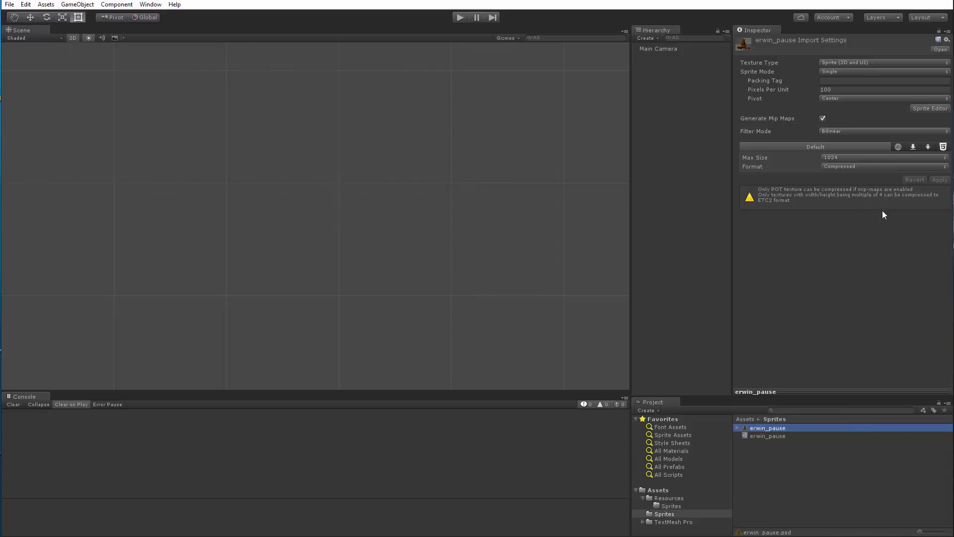
pyautogui.click(764, 437)
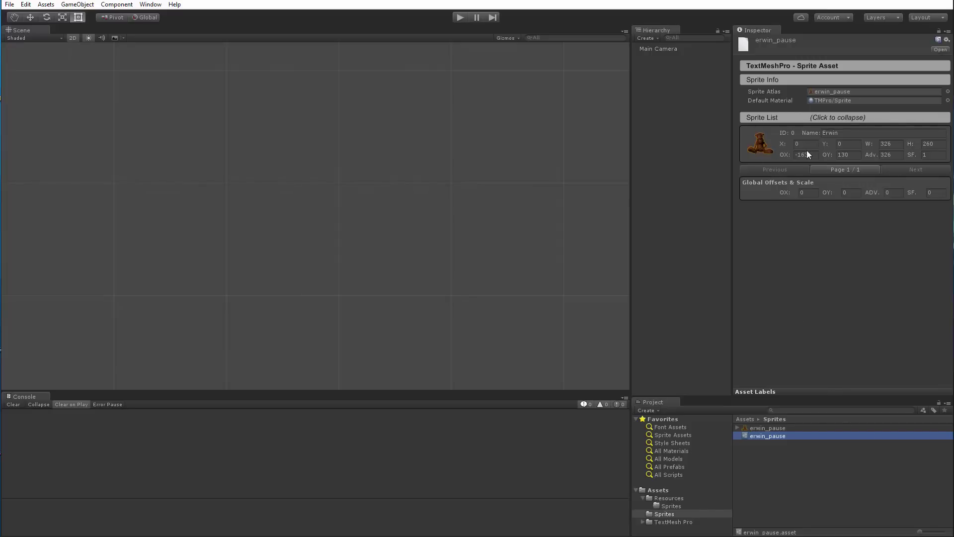
pyautogui.click(814, 494)
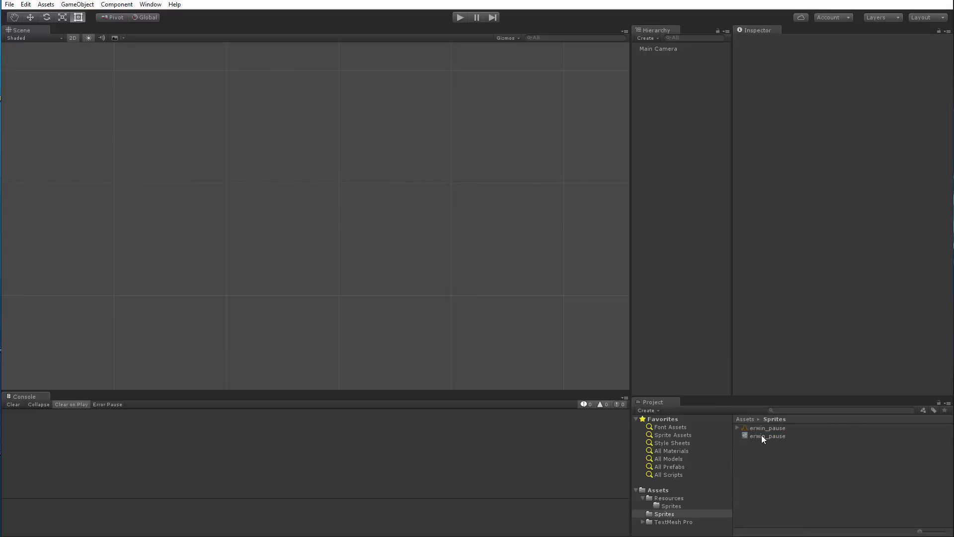
pyautogui.moveTo(762, 435); pyautogui.dragTo(668, 505)
# Step: Add a TextMeshPro Text object under a new Canvas and enter X<sprite="erwin_pause">X as its text
pyautogui.click(646, 38)
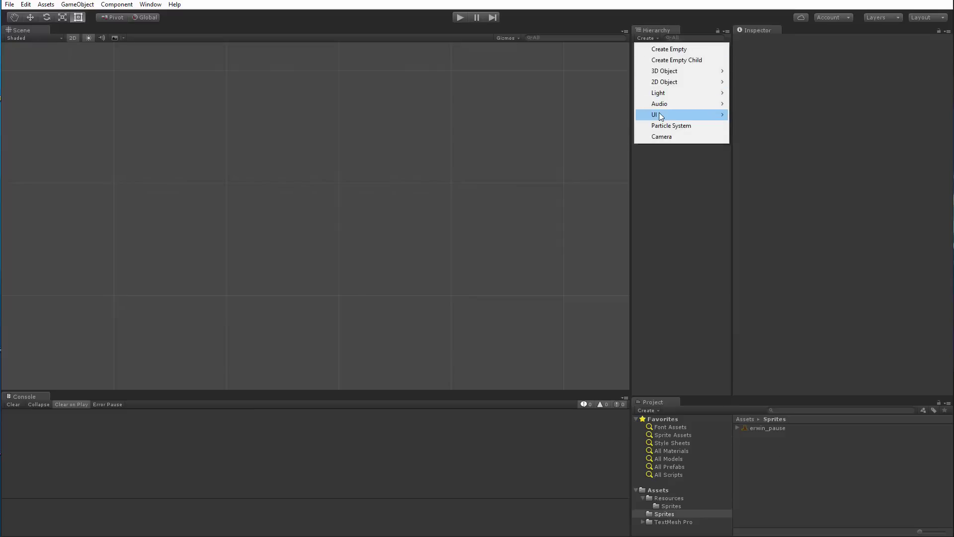
pyautogui.moveTo(668, 115)
pyautogui.click(758, 126)
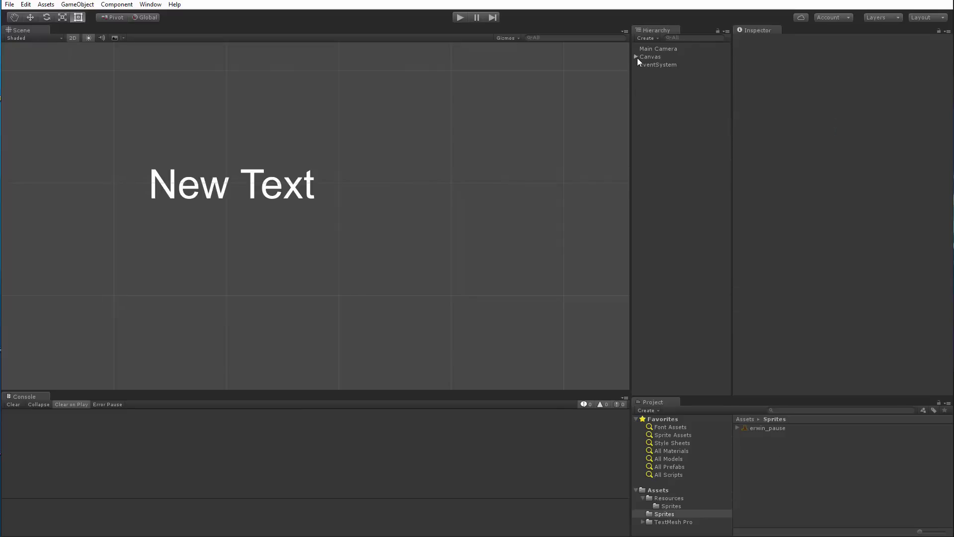
pyautogui.click(660, 66)
pyautogui.click(785, 241)
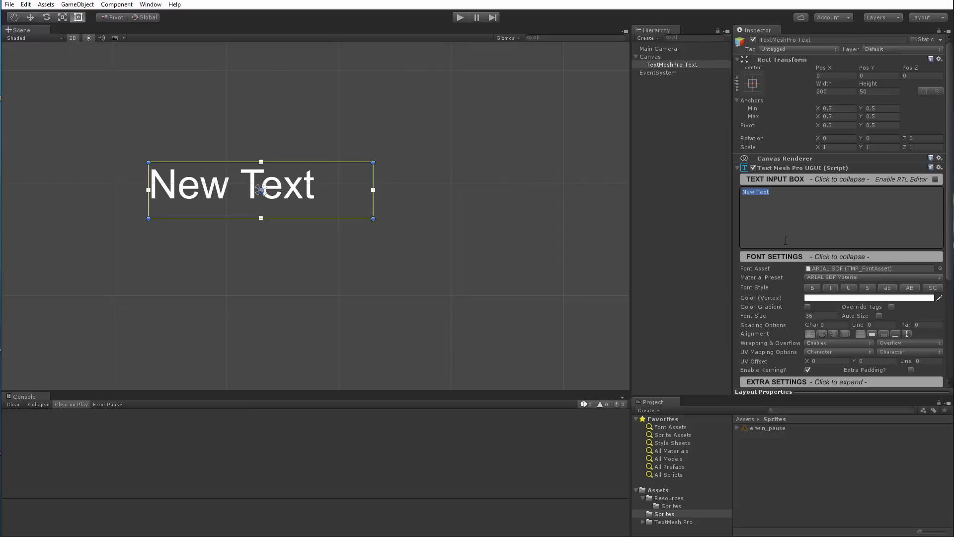
pyautogui.write('X')
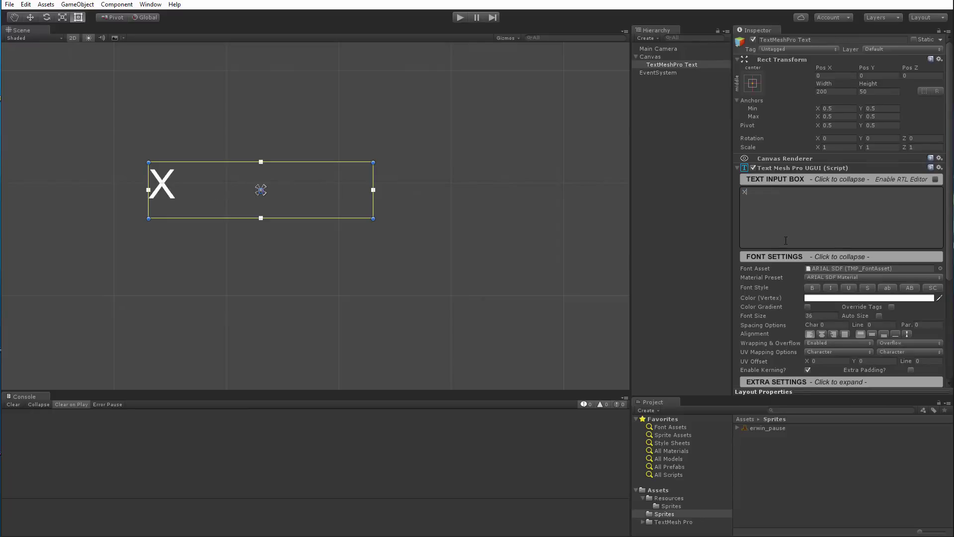
pyautogui.write('X<sprite')
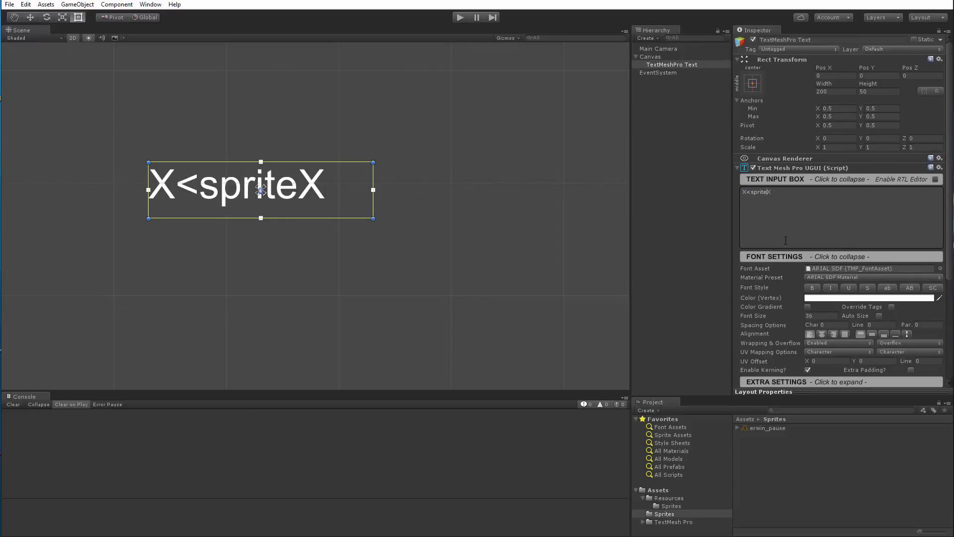
pyautogui.write('="')
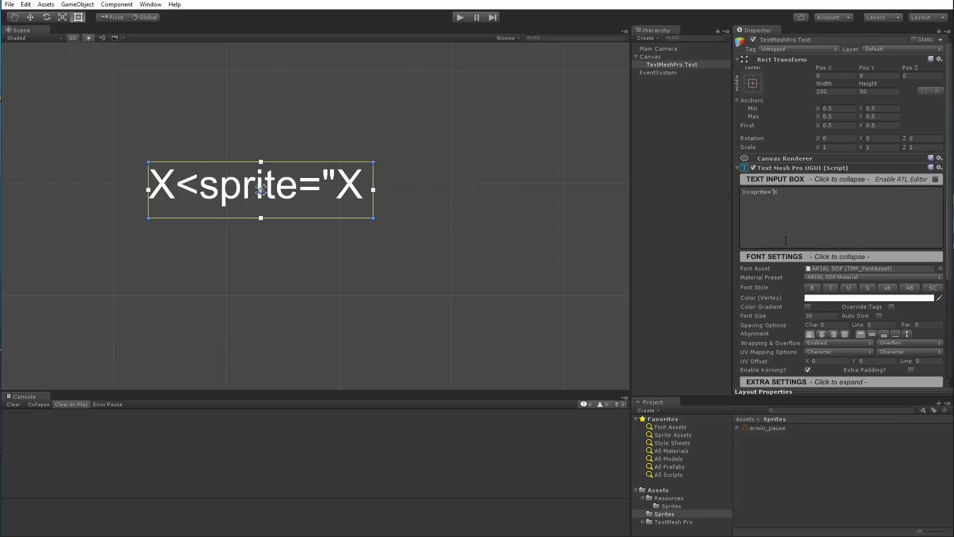
pyautogui.write('erwin')
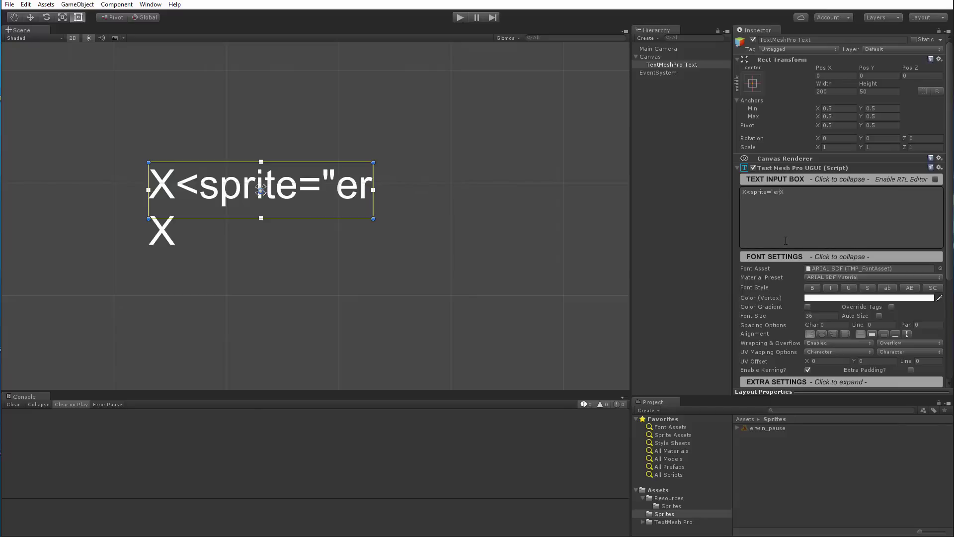
pyautogui.write('_pause')
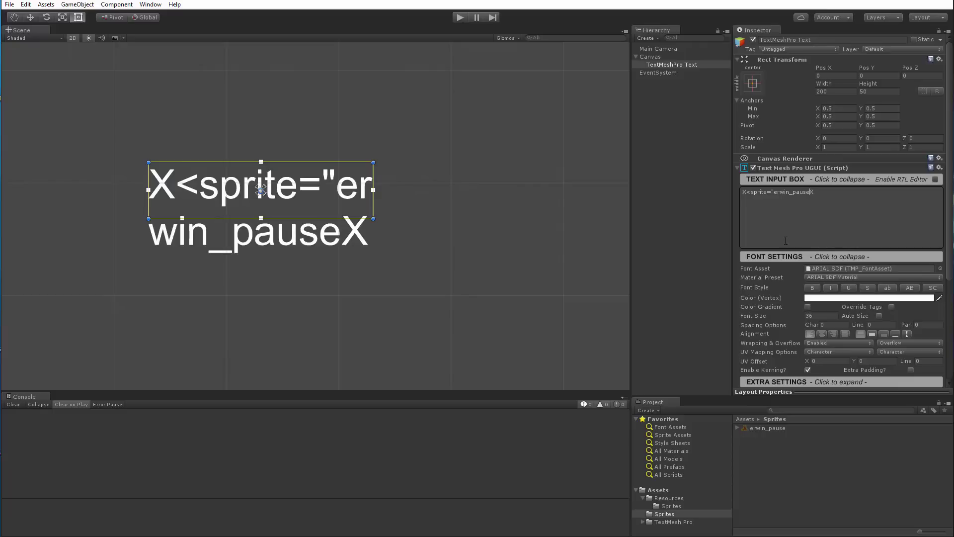
pyautogui.write('"')
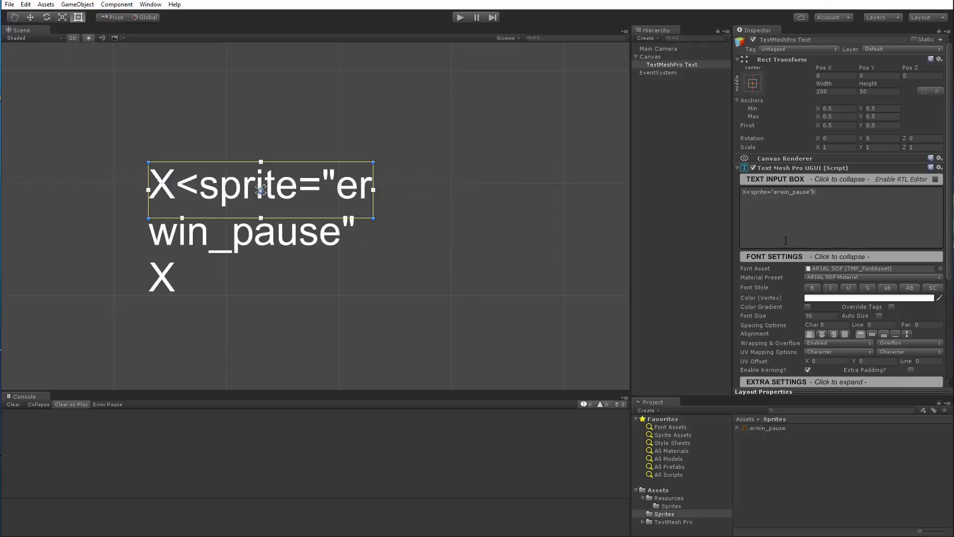
pyautogui.write('>')
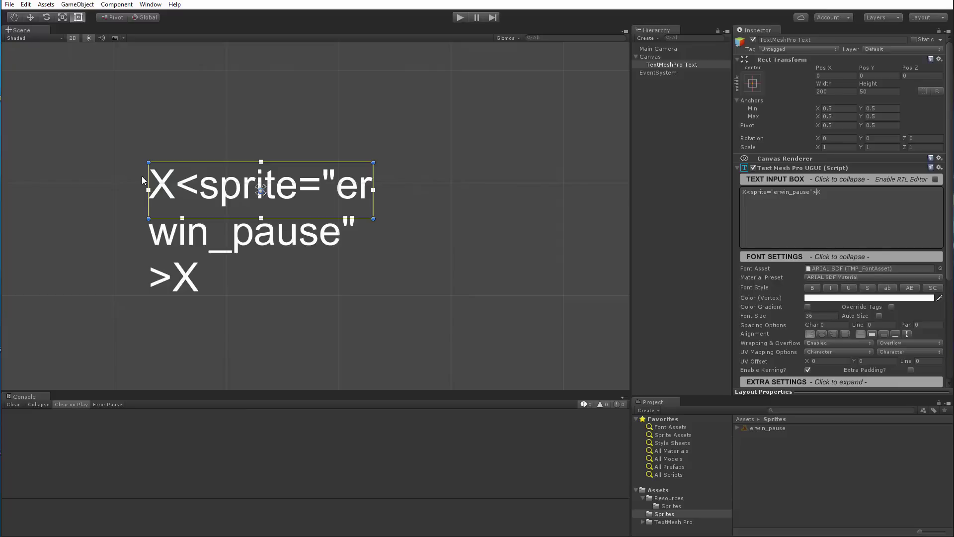
# Step: Widen the text box to one line and centre it on the canvas
pyautogui.moveTo(373, 198); pyautogui.dragTo(681, 228)
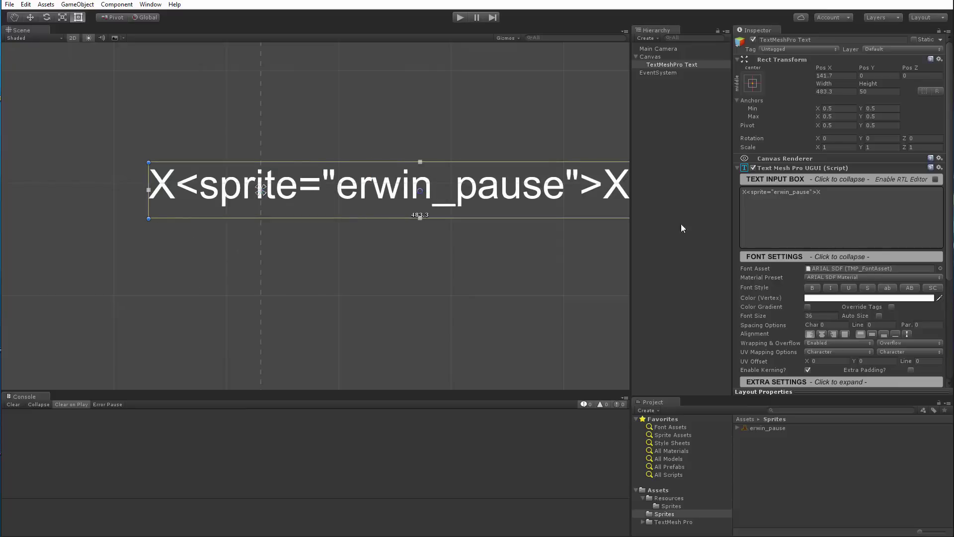
pyautogui.moveTo(508, 208); pyautogui.dragTo(386, 205)
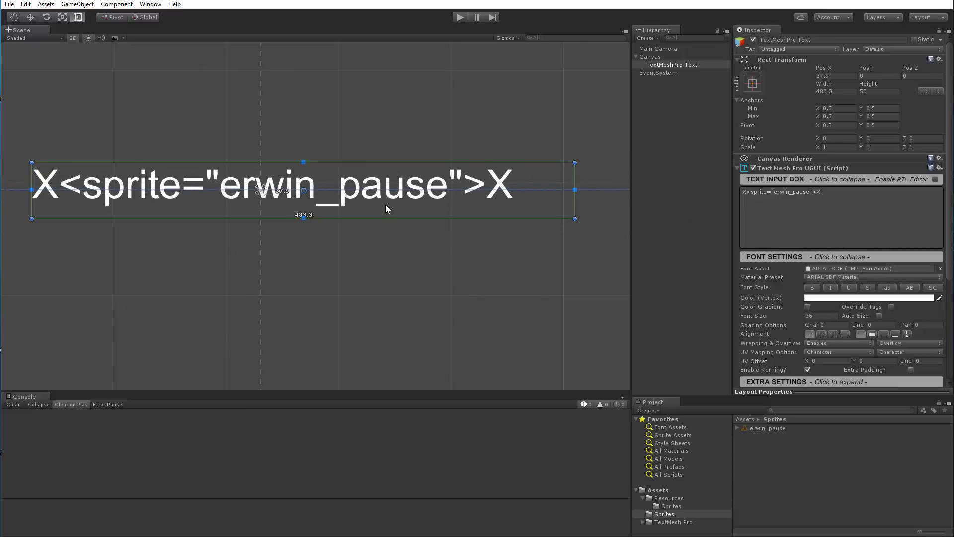
pyautogui.moveTo(291, 277); pyautogui.dragTo(379, 287, button='middle')
pyautogui.moveTo(447, 214)
pyautogui.mouseDown()
pyautogui.moveTo(416, 212)
pyautogui.moveTo(430, 214)
pyautogui.mouseUp()
pyautogui.moveTo(460, 285); pyautogui.dragTo(425, 281, button='middle')
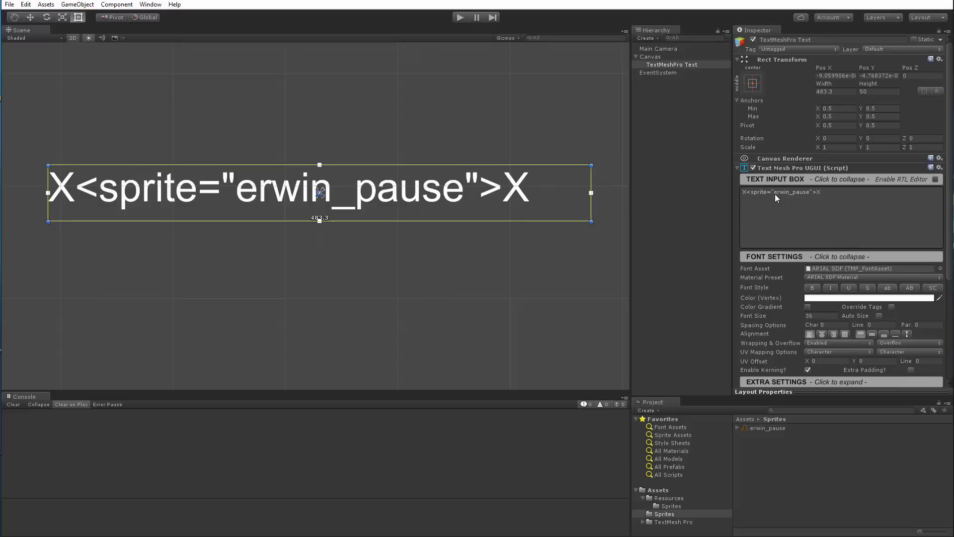
# Step: Add index=0 to the sprite tag so Erwin renders between the two Xs
pyautogui.click(813, 191)
pyautogui.write('index=')
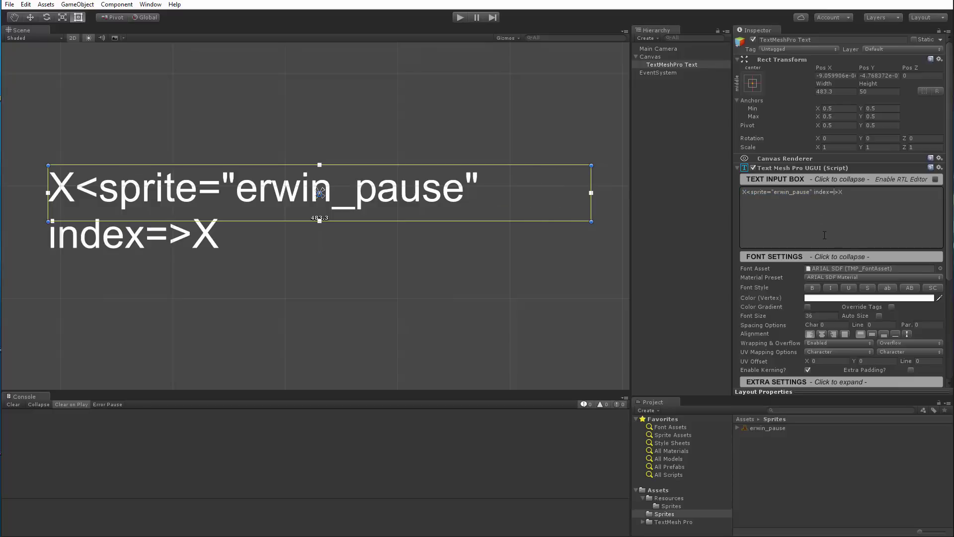
pyautogui.write('0')
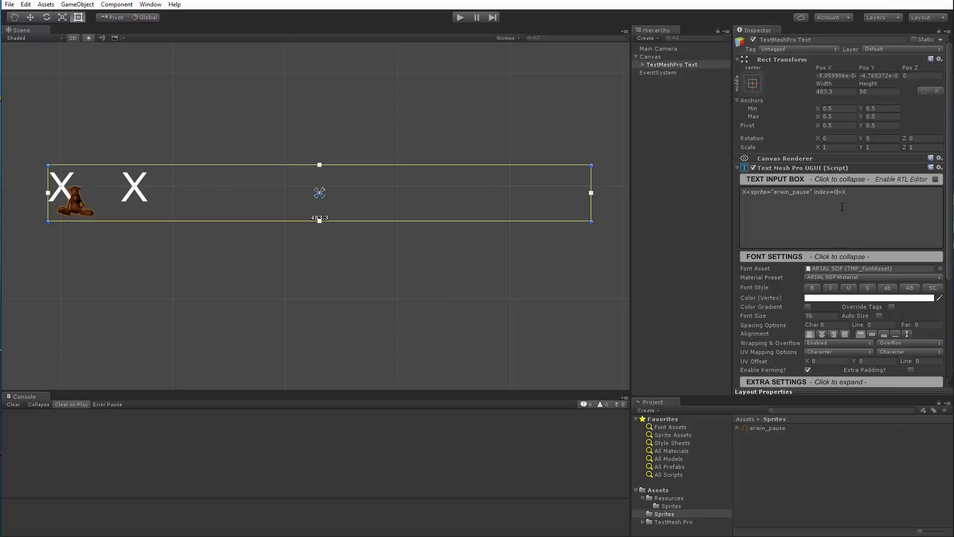
pyautogui.moveTo(271, 257); pyautogui.dragTo(475, 293, button='middle')
pyautogui.scroll(5, 475, 292)
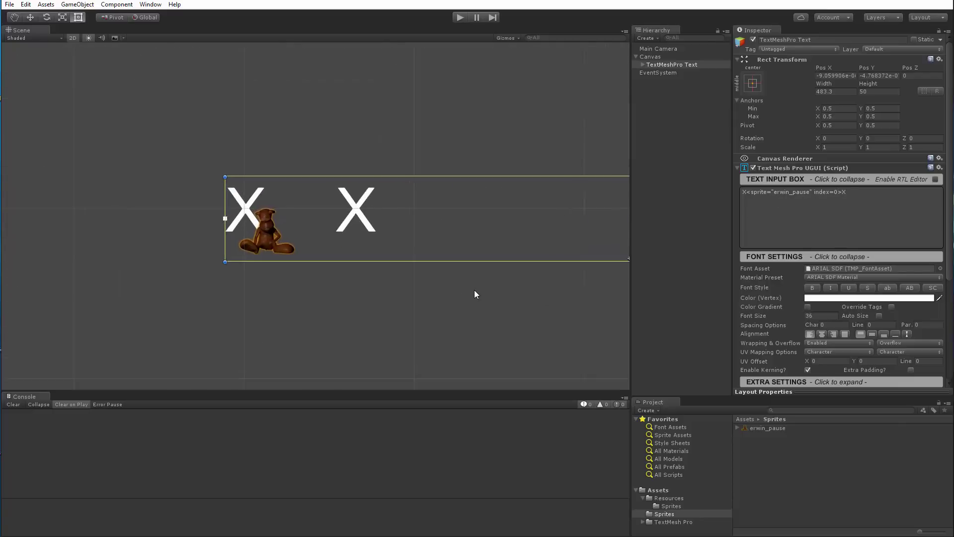
pyautogui.moveTo(399, 228); pyautogui.dragTo(414, 196, button='middle')
pyautogui.scroll(2, 414, 196)
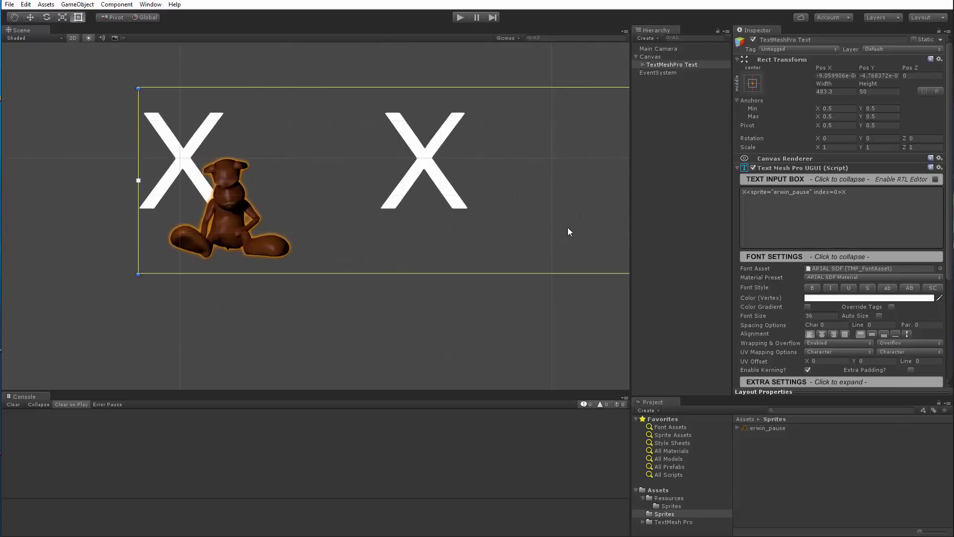
# Step: In the Resources/Sprites erwin_pause sprite asset, set OX to 0 and raise the OY offset
pyautogui.click(669, 507)
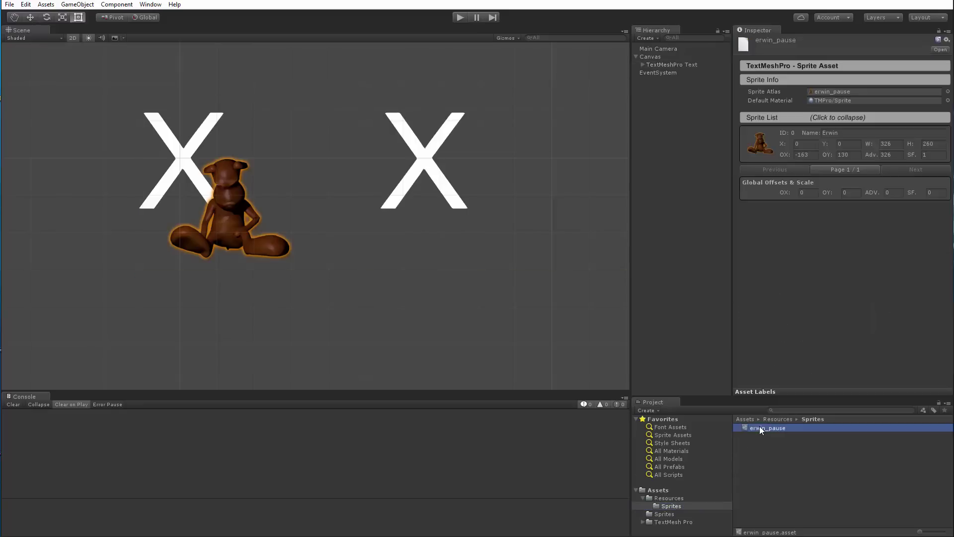
pyautogui.click(765, 428)
pyautogui.click(815, 153)
pyautogui.write('0')
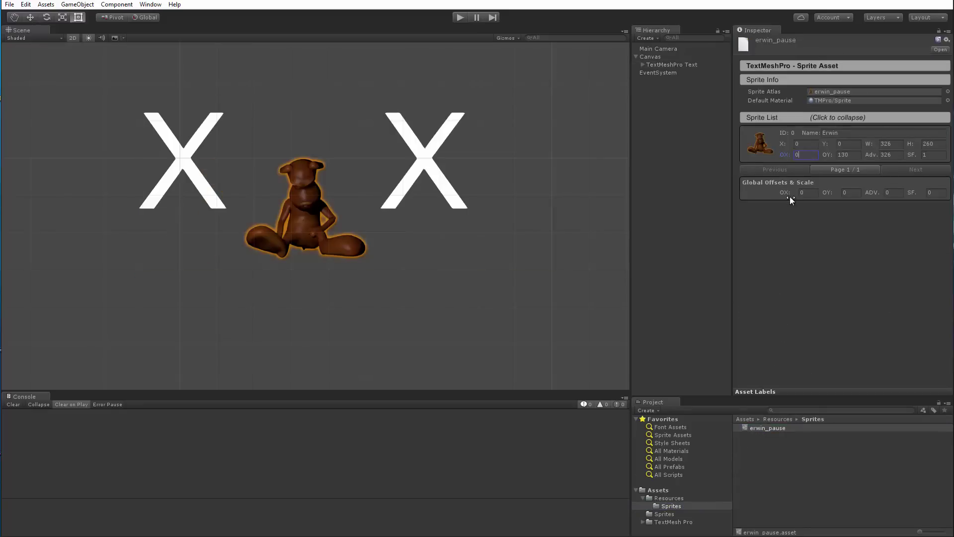
pyautogui.moveTo(826, 155); pyautogui.dragTo(864, 2)
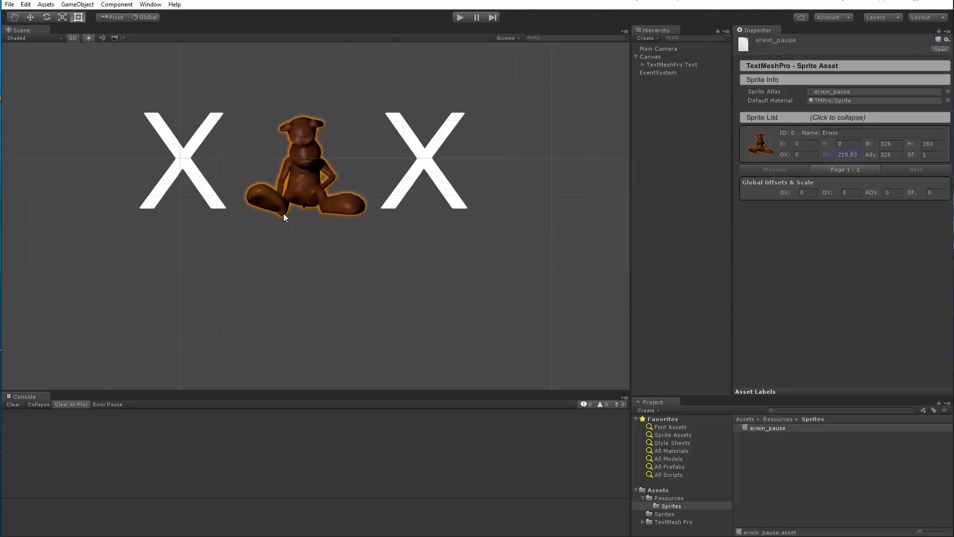
# Step: Set the sprite's SF to 1.2, fine-tune OY to about 216.6, and reset OX to 0
pyautogui.click(942, 153)
pyautogui.press('BackSpace')
pyautogui.write('1.2')
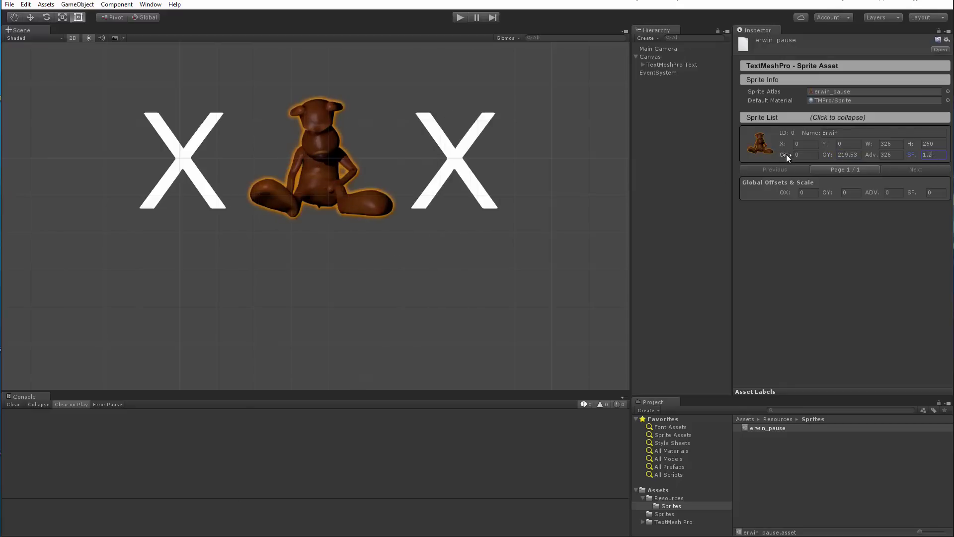
pyautogui.moveTo(786, 154); pyautogui.dragTo(511, 199)
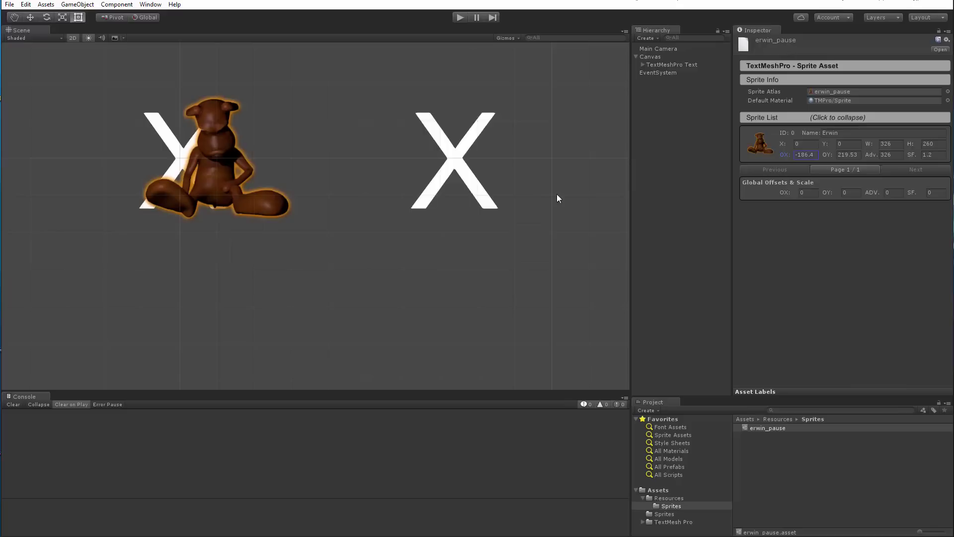
pyautogui.moveTo(833, 154); pyautogui.dragTo(782, 160)
pyautogui.click(815, 156)
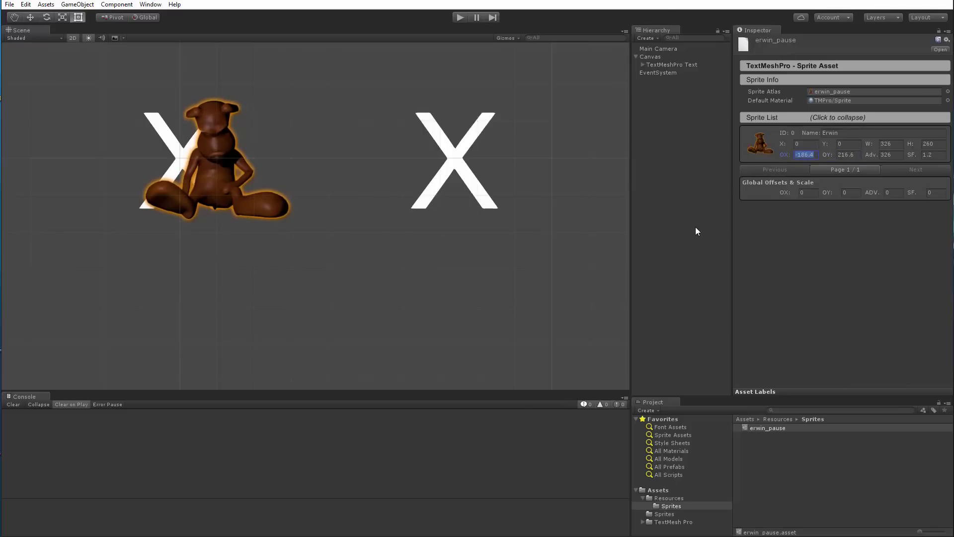
pyautogui.write('0')
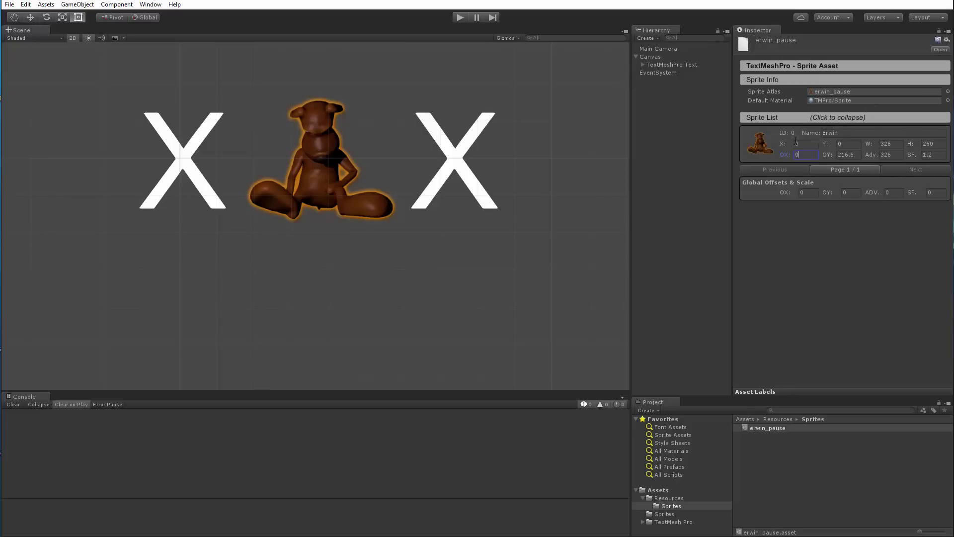
# Step: Replace index=0 with name="Erwin" in the TextMeshPro Text's sprite tag
pyautogui.click(657, 67)
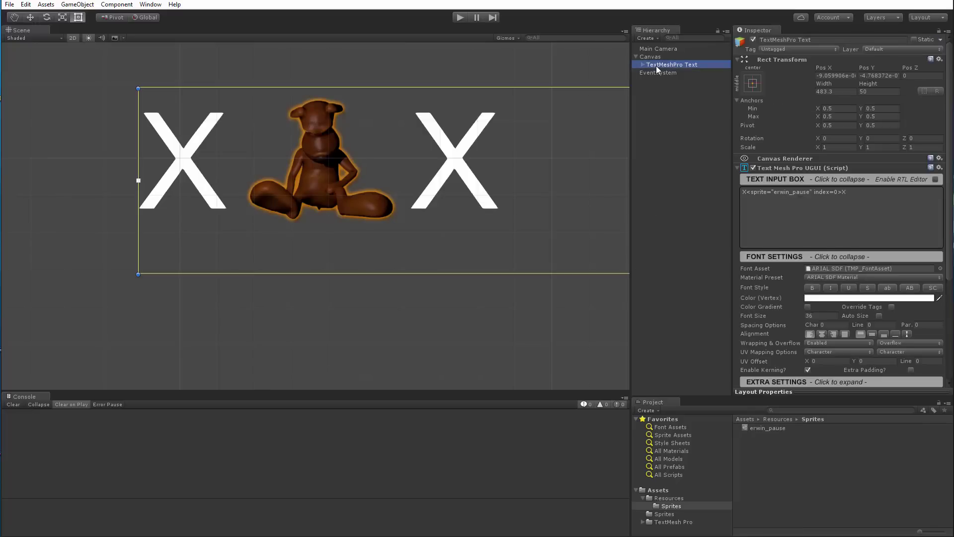
pyautogui.click(814, 193)
pyautogui.press('Delete')
pyautogui.press('Delete')
pyautogui.press('Delete')
pyautogui.press('Delete')
pyautogui.press('Delete')
pyautogui.press('Delete')
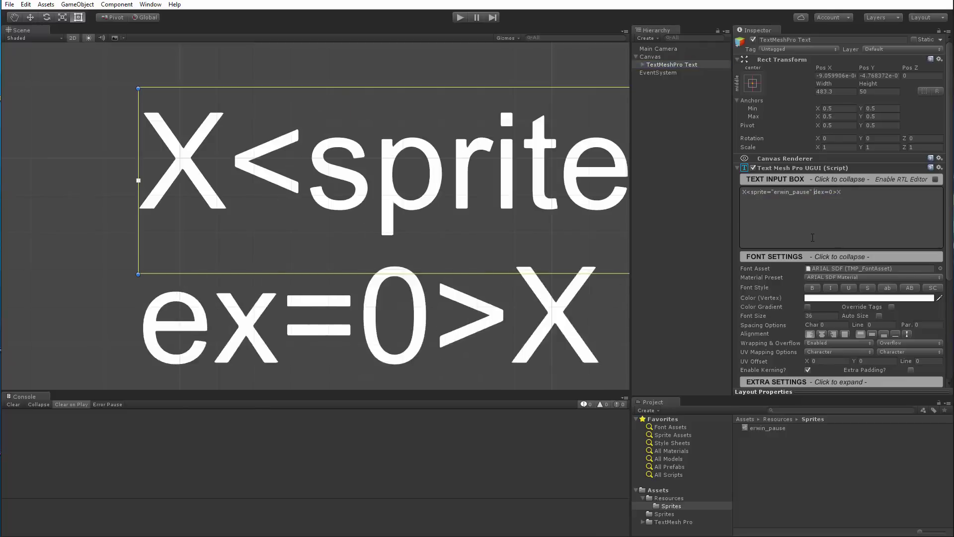
pyautogui.write('name="E')
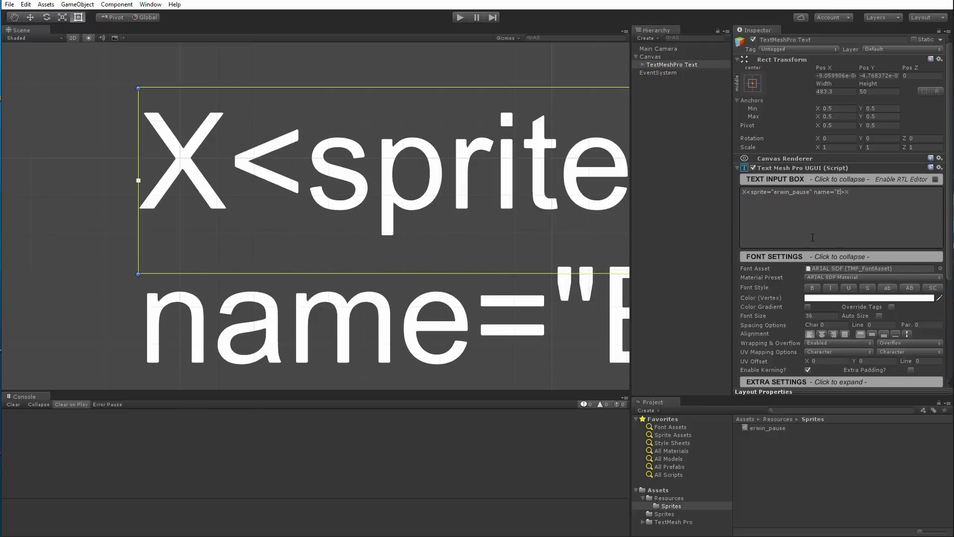
pyautogui.write('rwin')
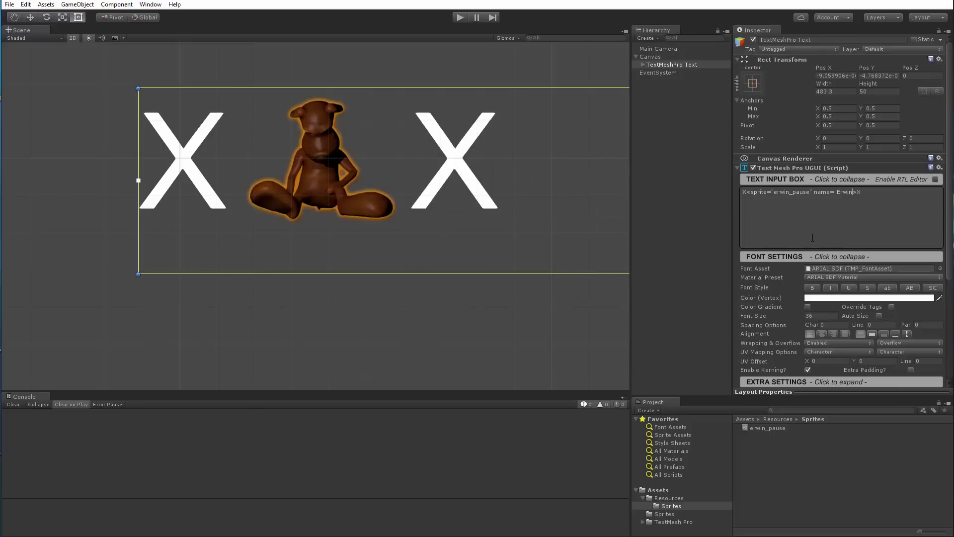
pyautogui.write('"')
pyautogui.scroll(-2, 368, 299)
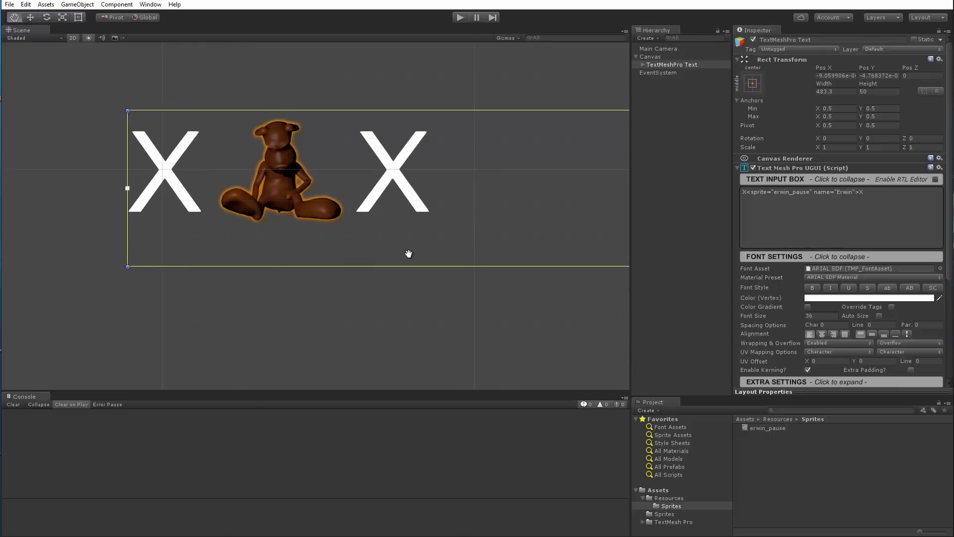
pyautogui.scroll(-2, 390, 273)
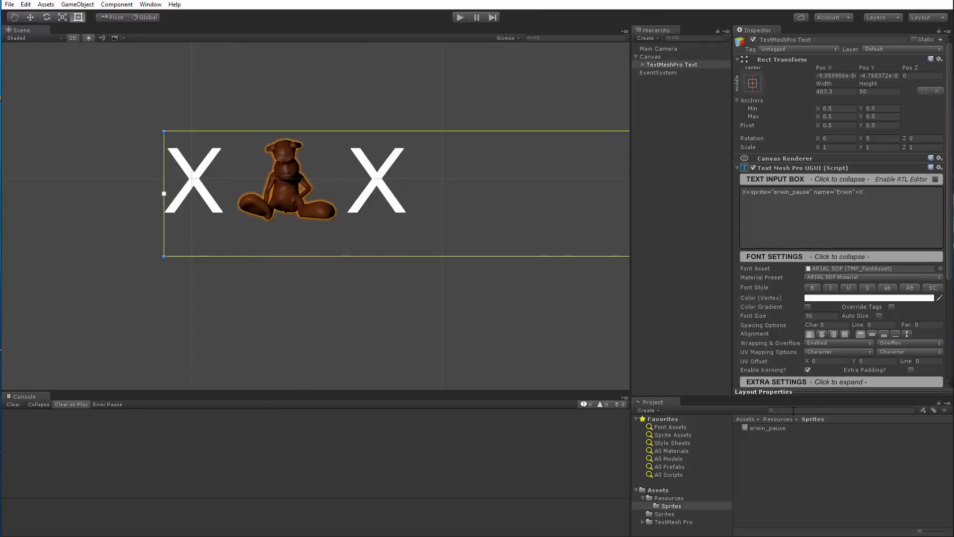
# Step: Search the Project for "tmp set" and review TMP Settings' Default Sprite Asset
pyautogui.write('tmp set')
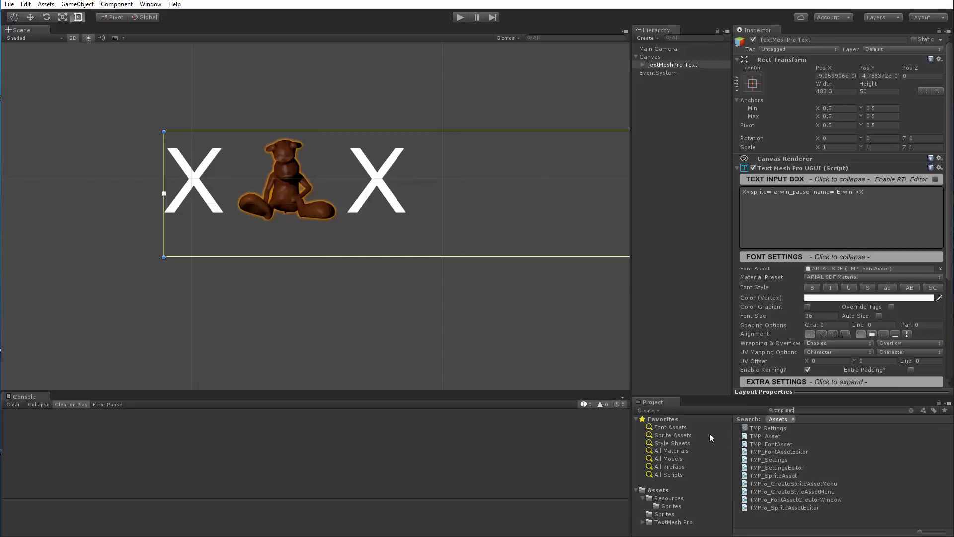
pyautogui.click(753, 428)
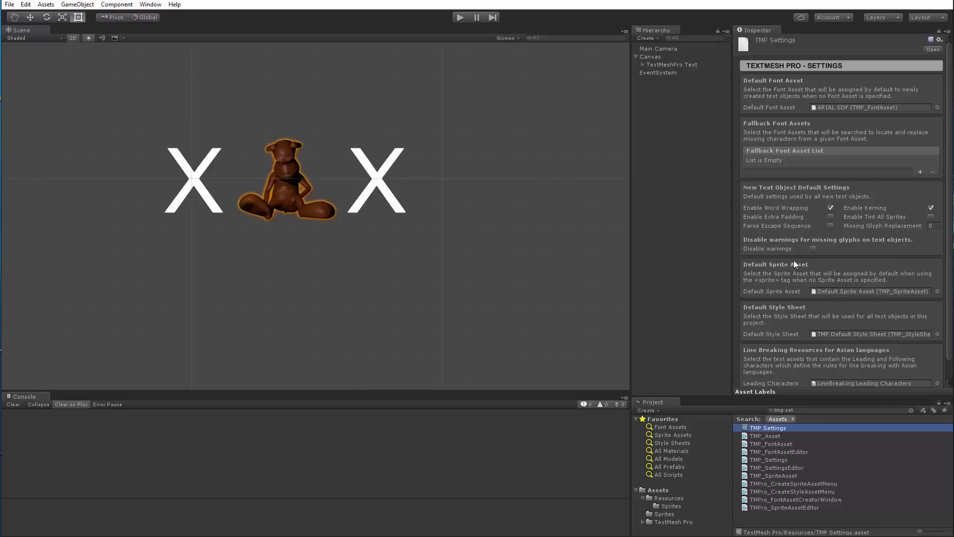
pyautogui.click(670, 63)
# Step: Append a second sprite tag after the last X naming the nonexistent asset "dfkjhd"
pyautogui.click(875, 194)
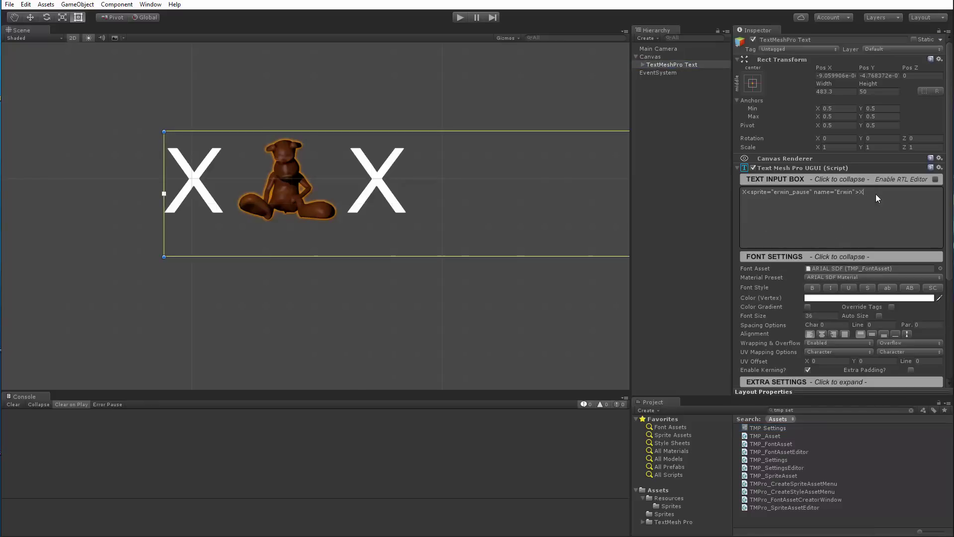
pyautogui.write('<sprite')
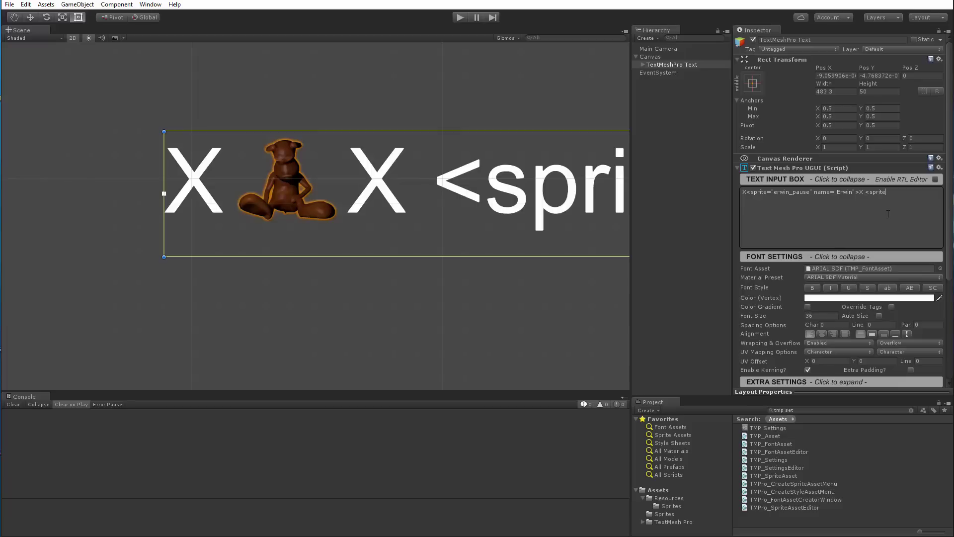
pyautogui.write('=0>')
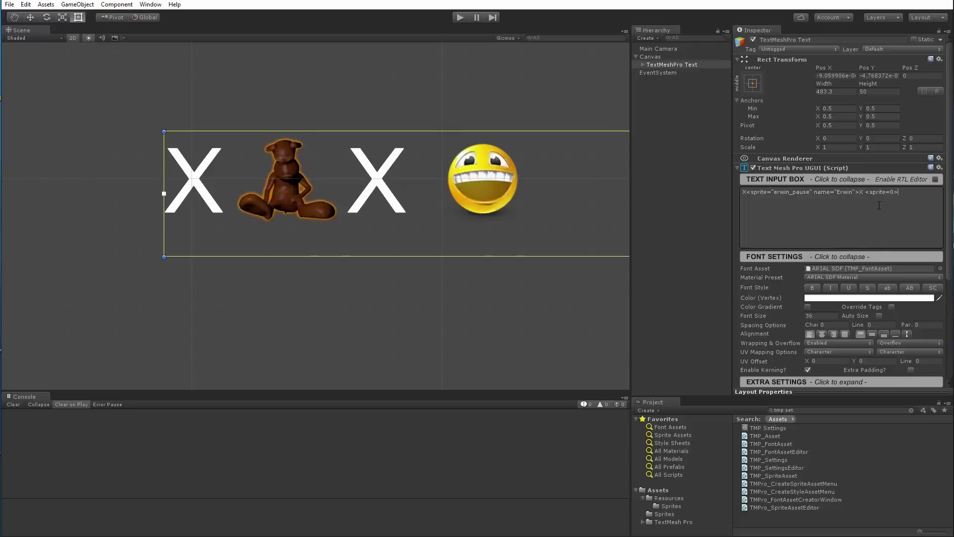
pyautogui.press('BackSpace')
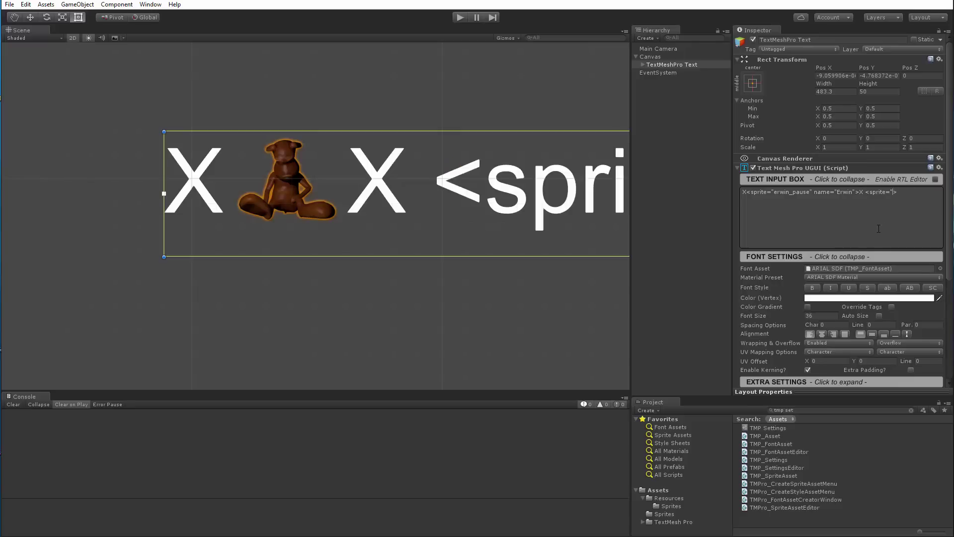
pyautogui.write('"dfkjhd')
pyautogui.write('"')
# Step: Change the second sprite tag from the bogus name to index=0, then to name="Whaaat!"
pyautogui.press('BackSpace')
pyautogui.press('BackSpace')
pyautogui.press('BackSpace')
pyautogui.press('BackSpace')
pyautogui.press('BackSpace')
pyautogui.write('index=0')
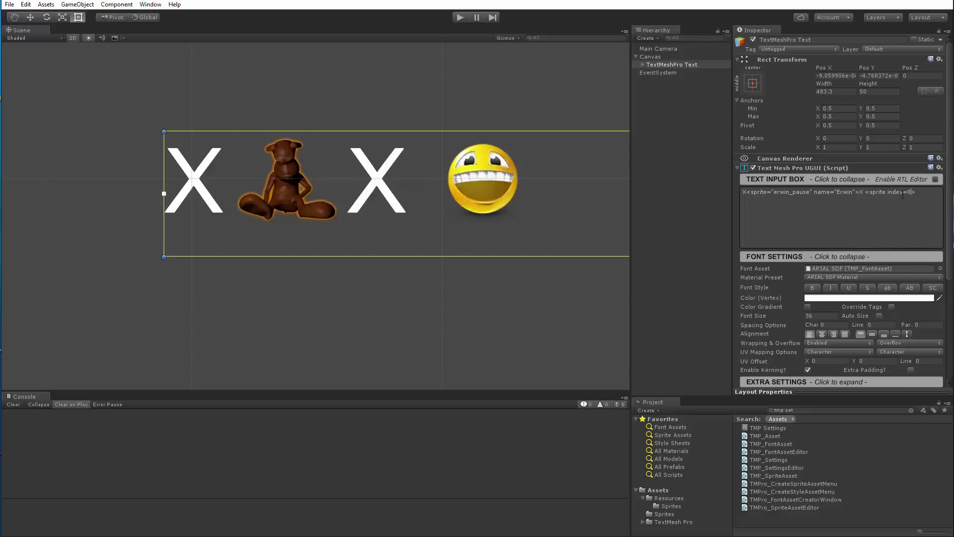
pyautogui.press('Left')
pyautogui.press('Delete')
pyautogui.press('Delete')
pyautogui.press('Delete')
pyautogui.press('Delete')
pyautogui.press('Delete')
pyautogui.press('Delete')
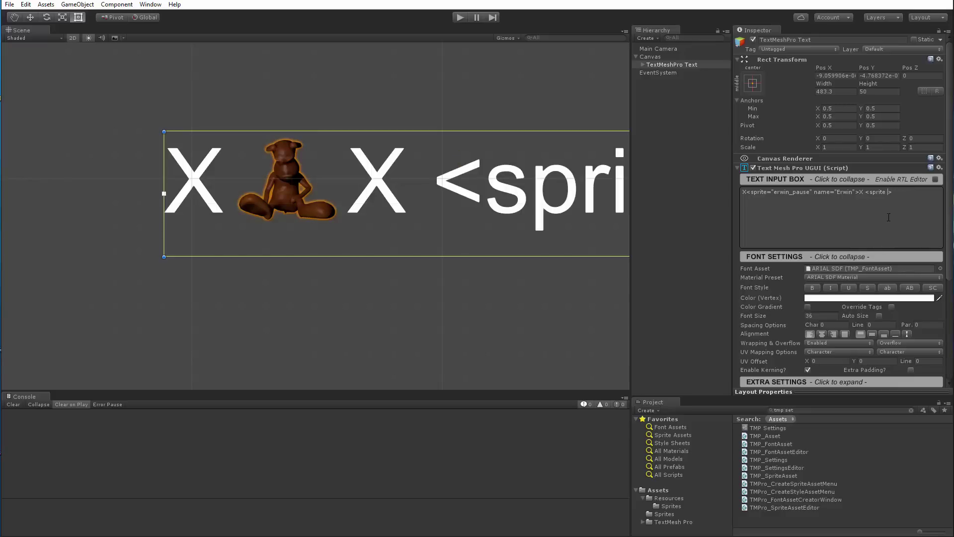
pyautogui.write('name="Whaaat')
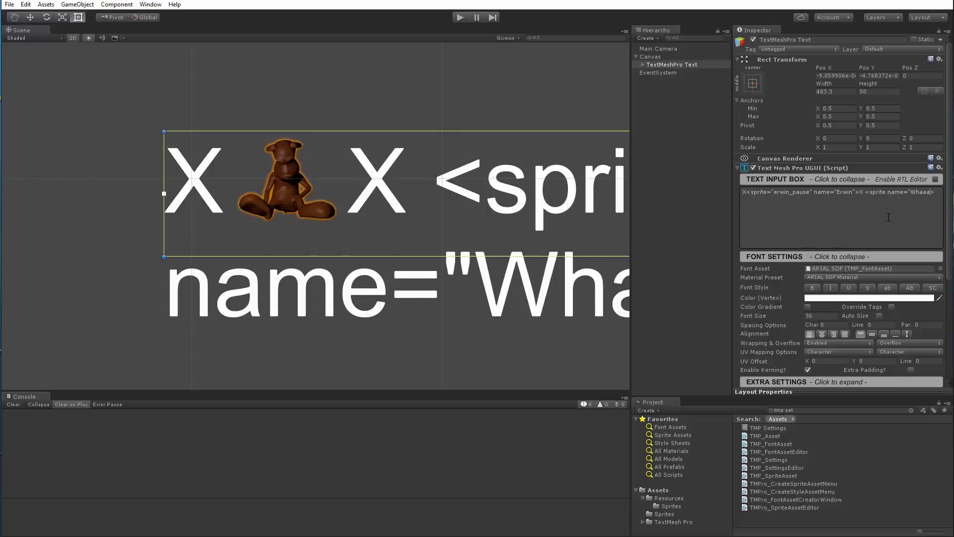
pyautogui.write('"')
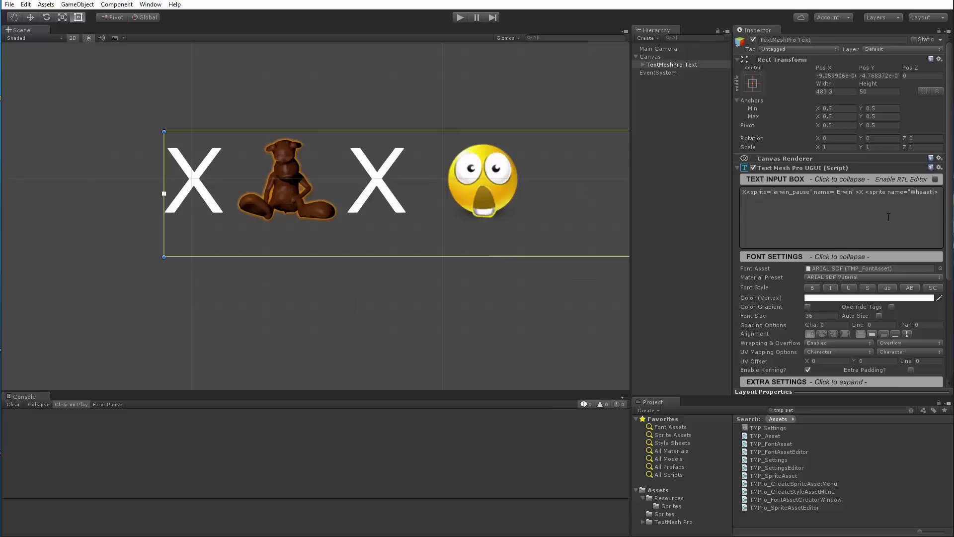
pyautogui.write('!')
# Step: Make erwin_pause the Default Sprite Asset in TMP Settings
pyautogui.click(765, 428)
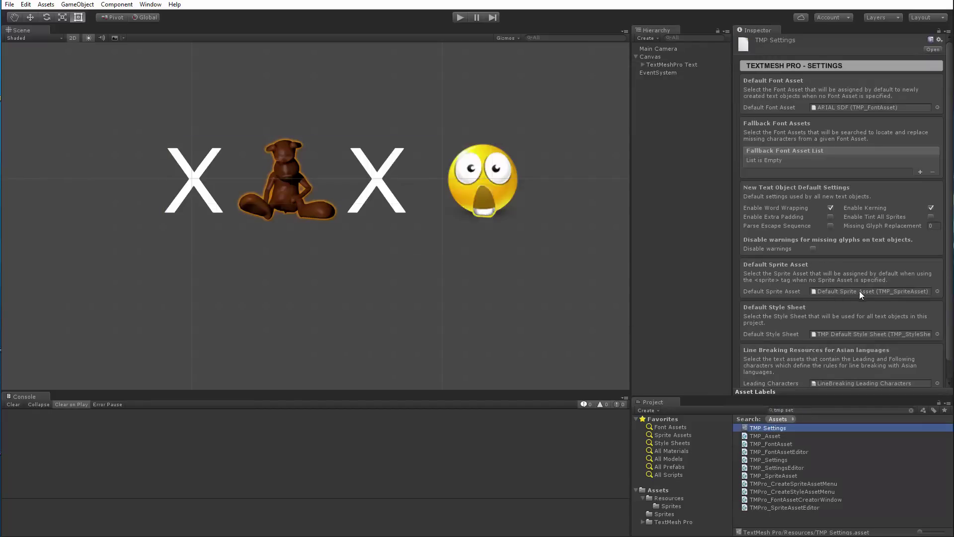
pyautogui.click(937, 291)
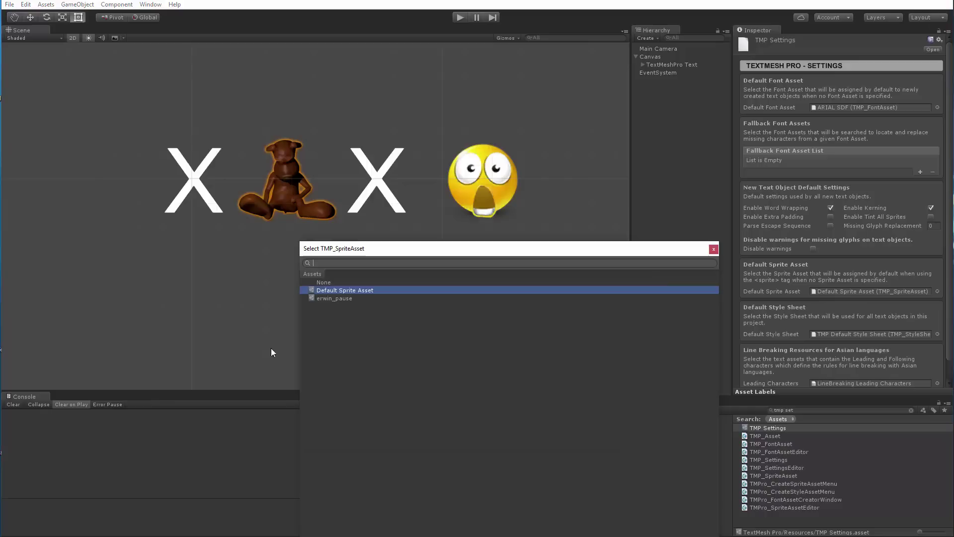
pyautogui.click(334, 298)
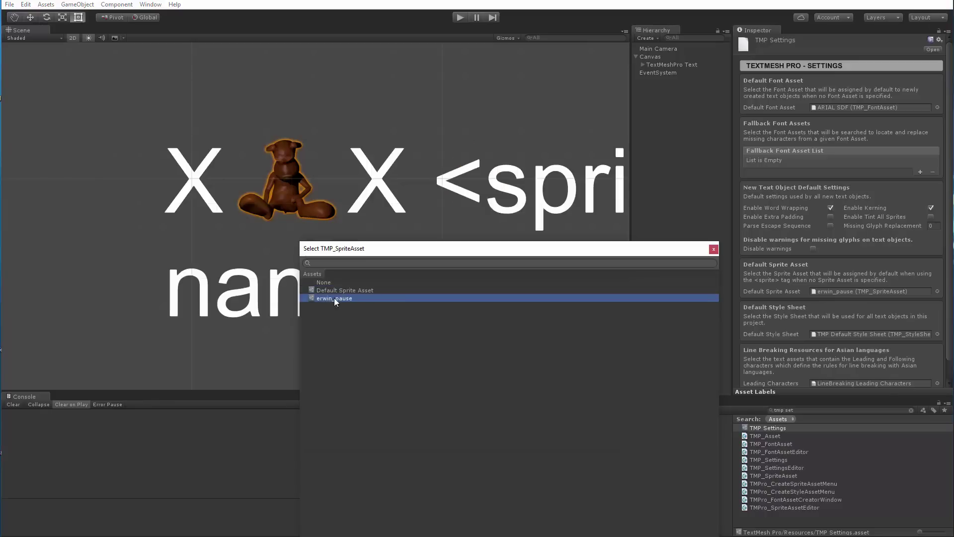
pyautogui.click(714, 249)
# Step: Replace the Whaaat sprite name in the text's second tag with Erwin, reading <sprite name="Erwin">
pyautogui.click(660, 64)
pyautogui.scroll(-2, 508, 196)
pyautogui.scroll(-2, 509, 196)
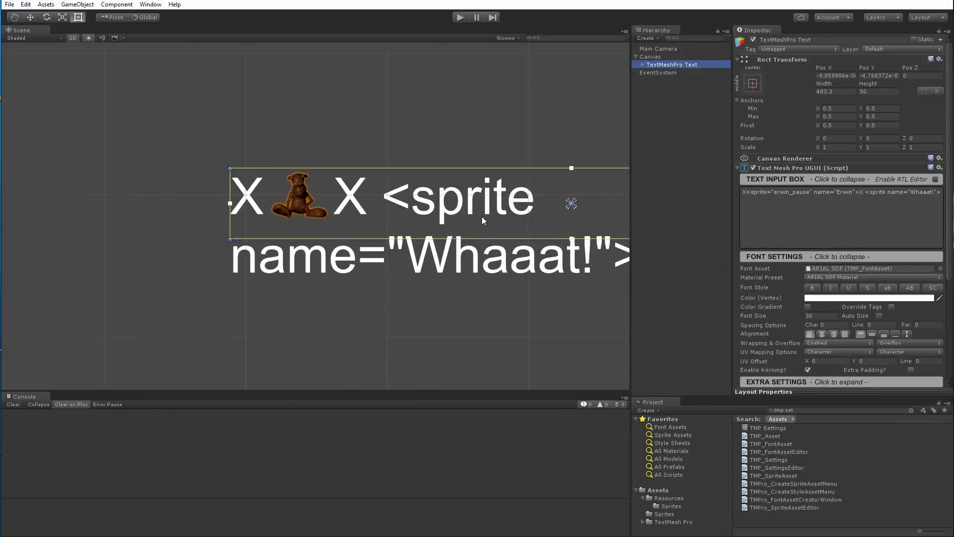
pyautogui.moveTo(481, 216); pyautogui.dragTo(338, 176, button='middle')
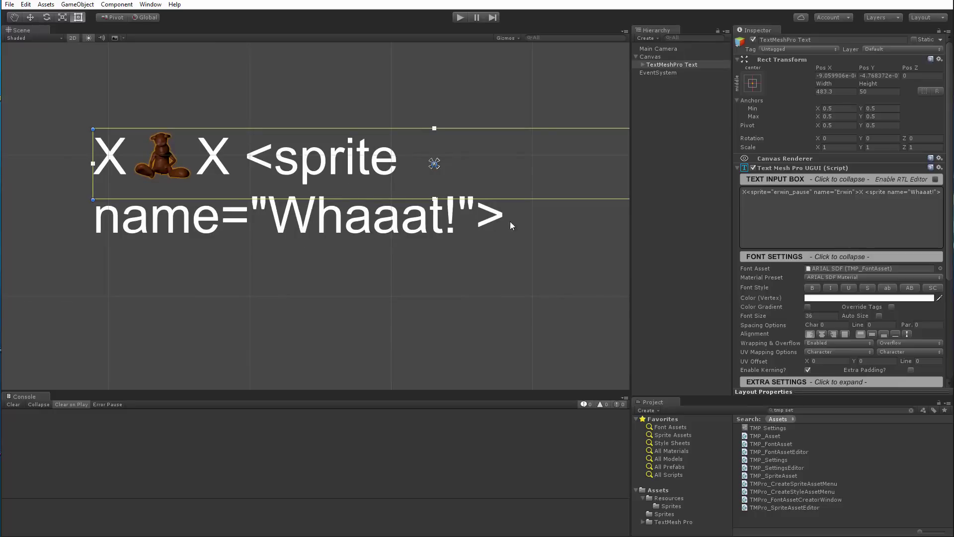
pyautogui.click(915, 192)
pyautogui.click(915, 192)
pyautogui.press('Delete')
pyautogui.press('Delete')
pyautogui.press('Delete')
pyautogui.press('Delete')
pyautogui.press('Delete')
pyautogui.press('Delete')
pyautogui.press('Delete')
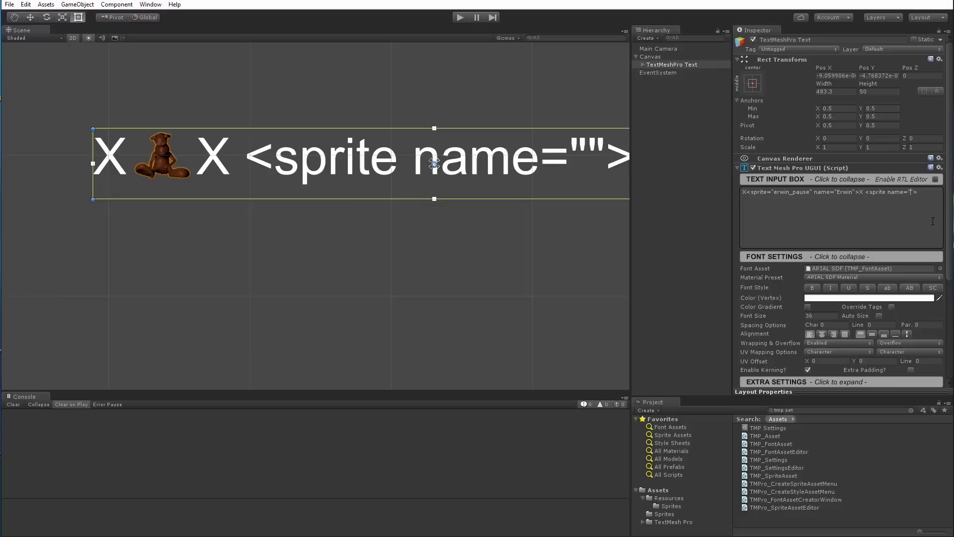
pyautogui.write('Erwin')
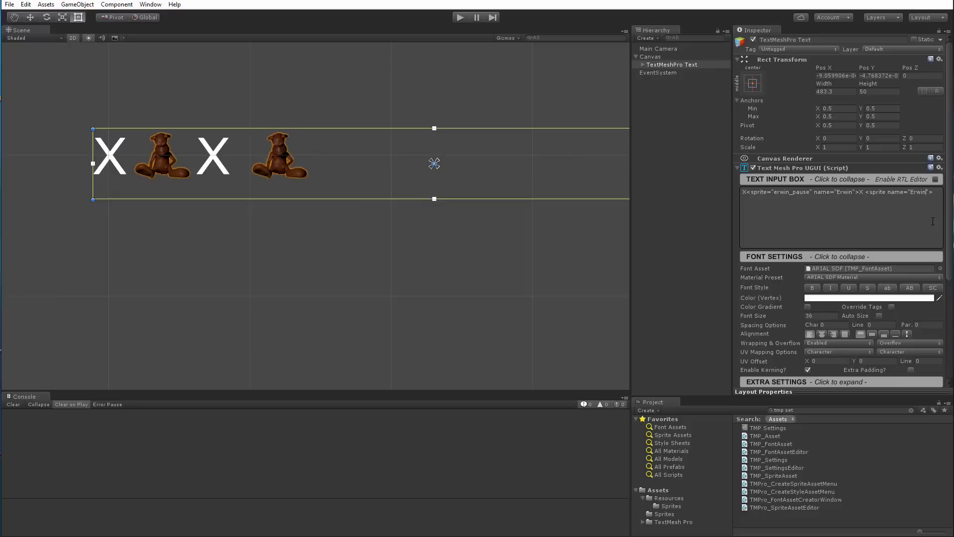
pyautogui.scroll(2, 330, 219)
pyautogui.moveTo(330, 219); pyautogui.dragTo(372, 239, button='middle')
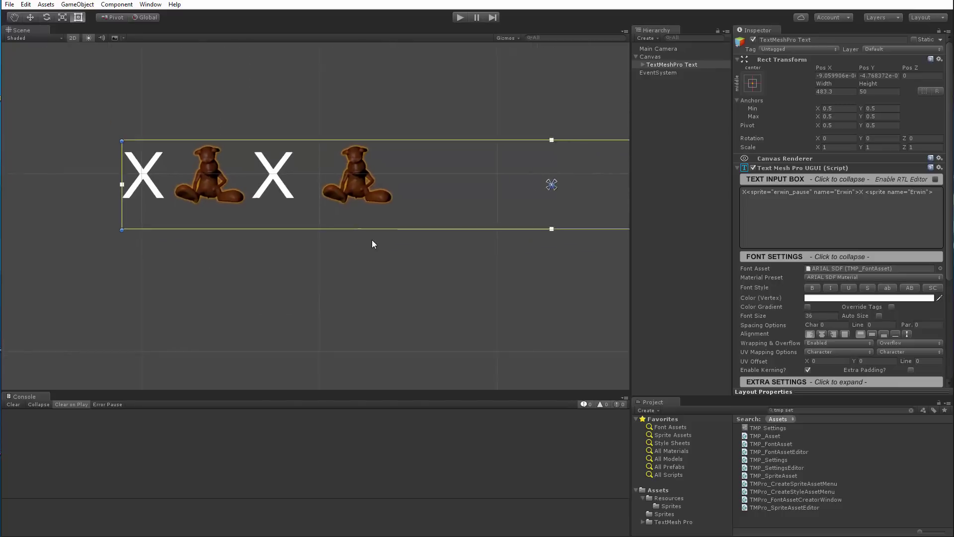
pyautogui.scroll(2, 372, 239)
pyautogui.moveTo(309, 207); pyautogui.dragTo(405, 253, button='middle')
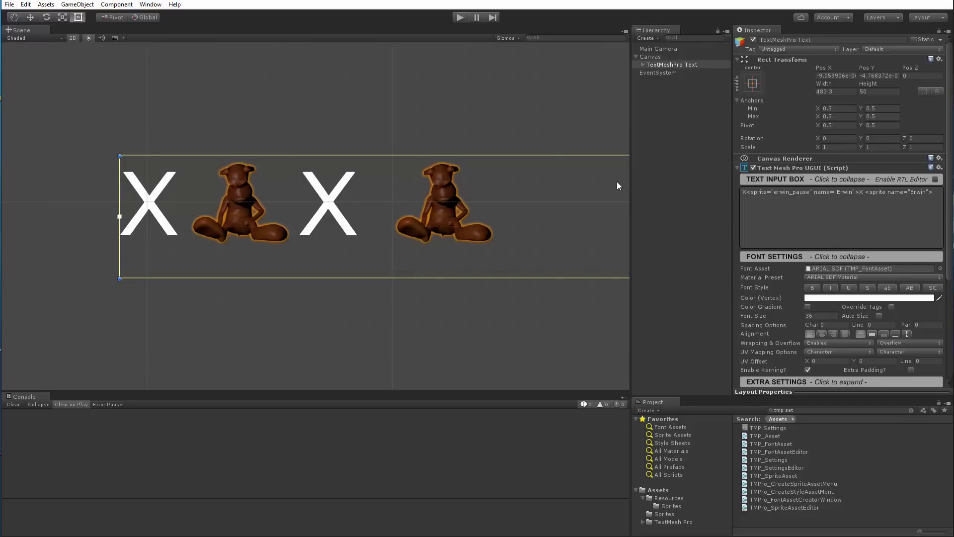
# Step: Expand TextMeshPro Text in the Hierarchy to reveal its TMP SubMeshUI children
pyautogui.scroll(-5, 776, 282)
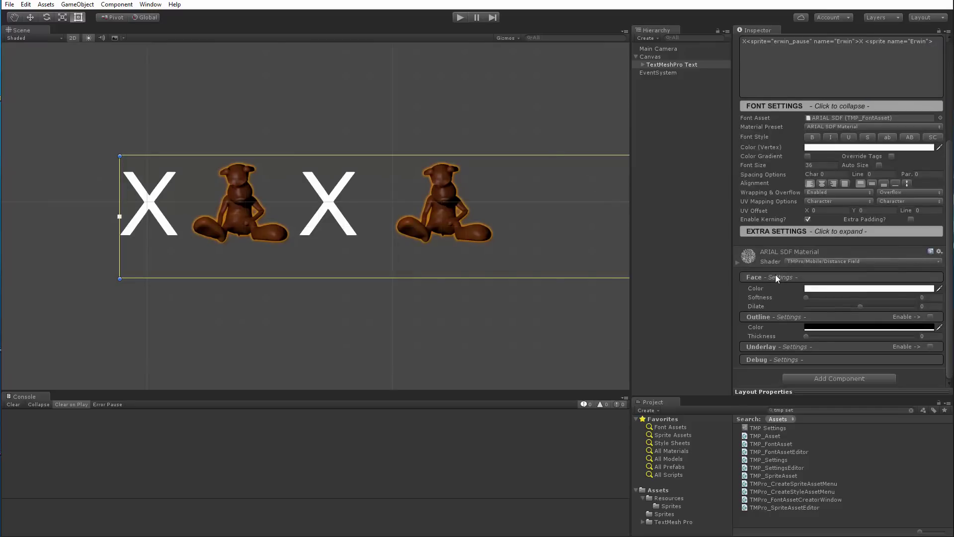
pyautogui.scroll(4, 791, 239)
pyautogui.scroll(-4, 791, 235)
pyautogui.scroll(5, 829, 305)
pyautogui.click(643, 65)
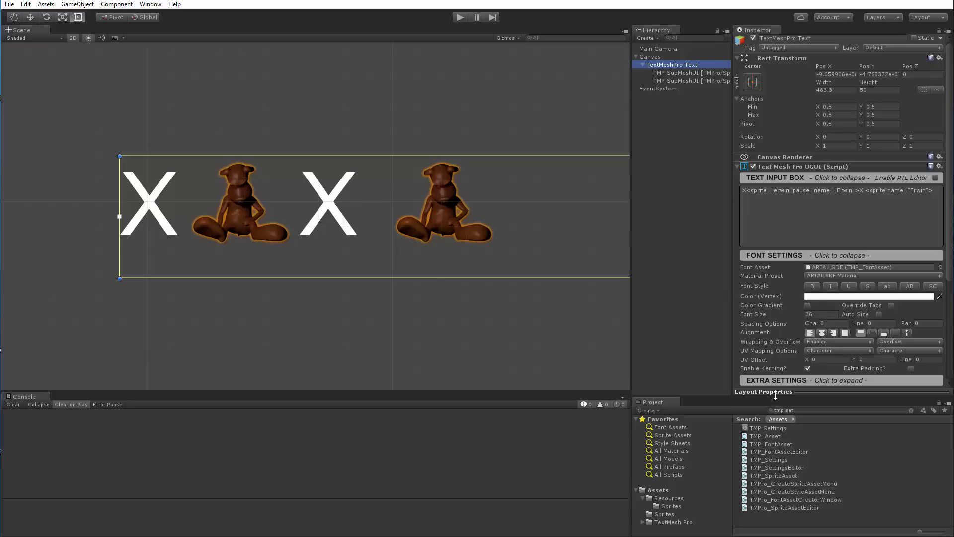
pyautogui.scroll(-3, 792, 350)
pyautogui.click(643, 66)
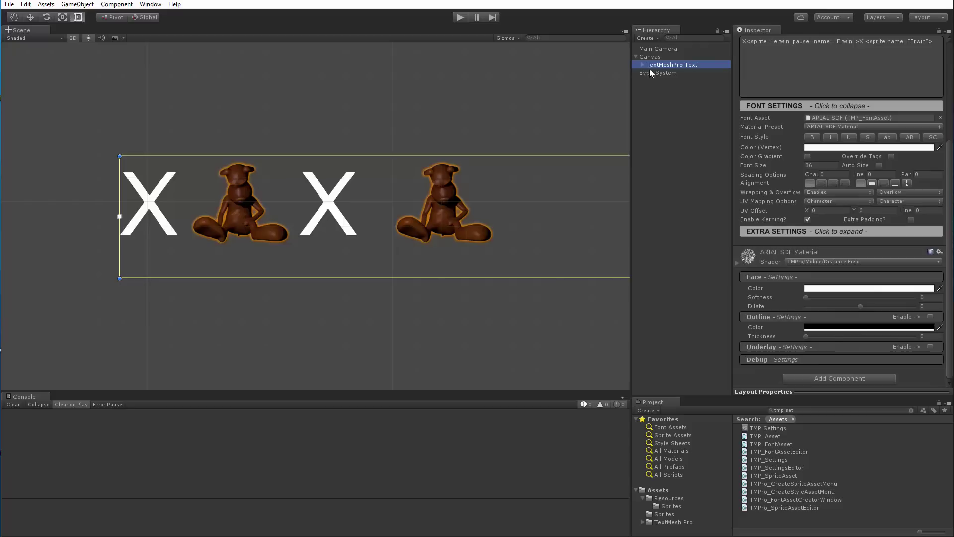
pyautogui.scroll(3, 851, 223)
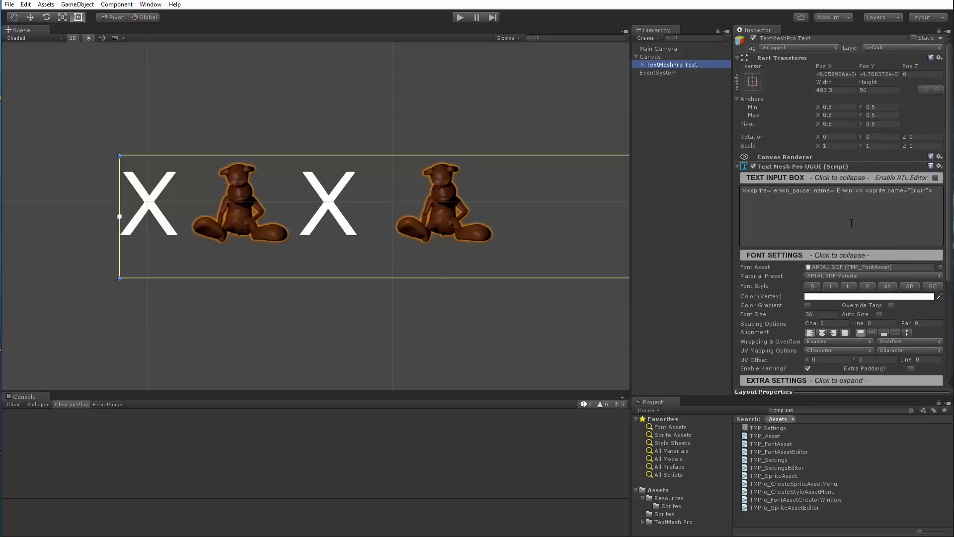
pyautogui.click(642, 64)
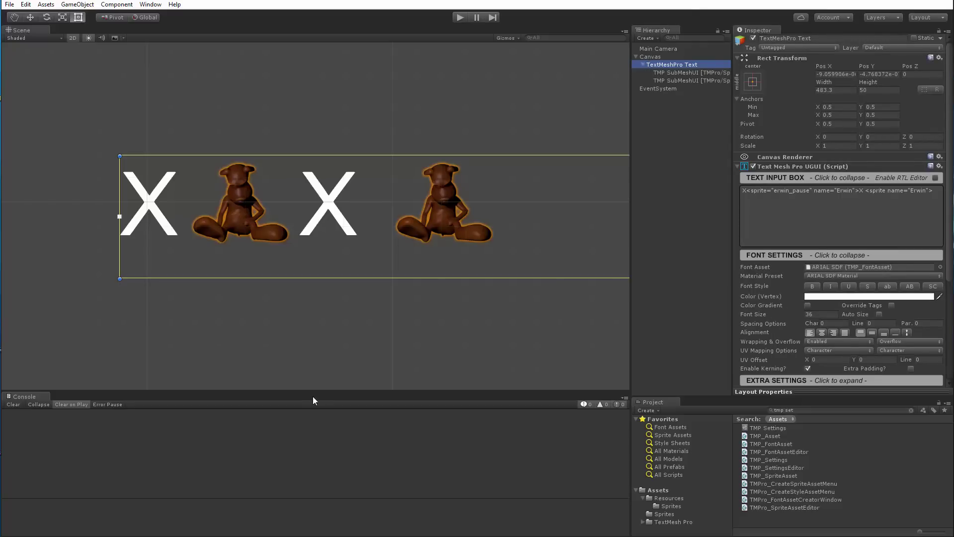
# Step: Delete both TMP SubMeshUI children, then reselect the TextMeshPro Text object
pyautogui.click(675, 72)
pyautogui.keyDown('shift'); pyautogui.click(676, 78); pyautogui.keyUp('shift')
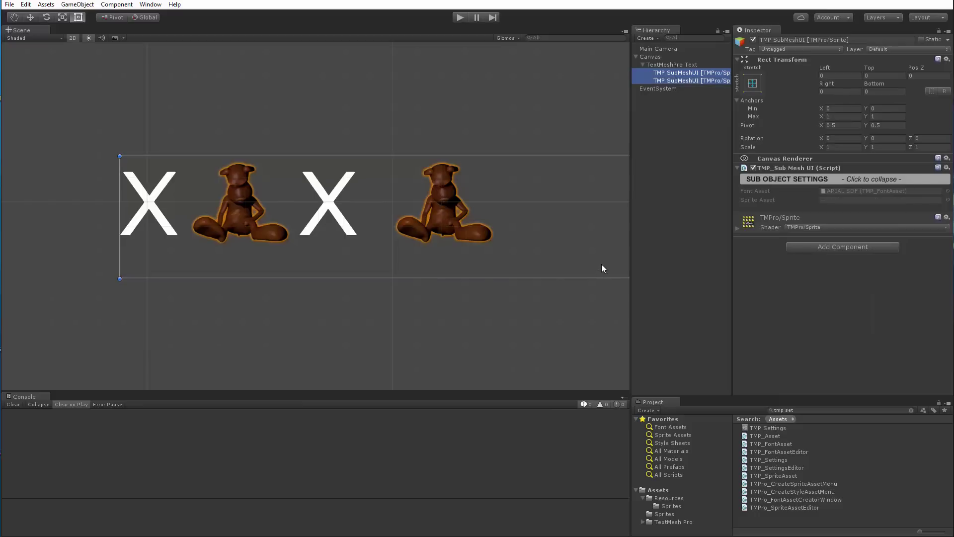
pyautogui.press('Delete')
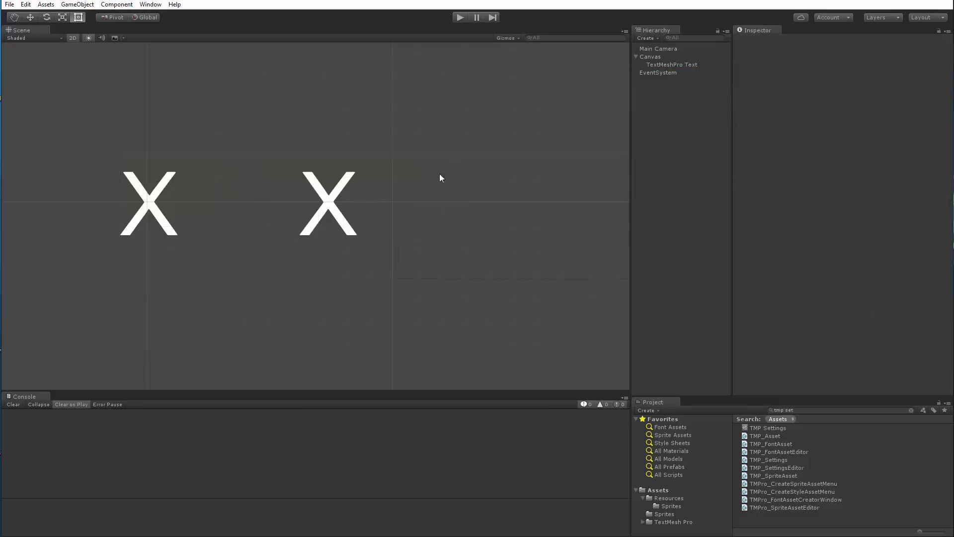
pyautogui.click(669, 64)
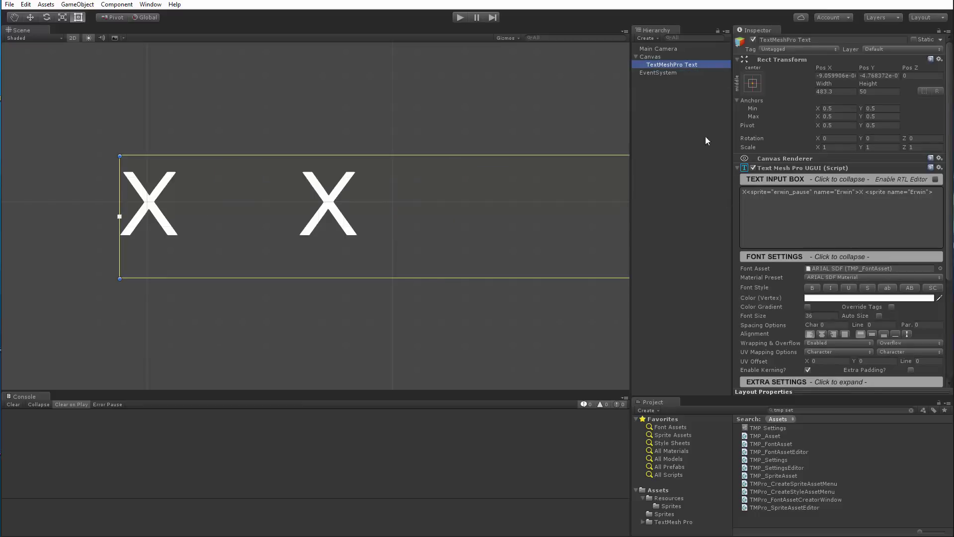
# Step: Press an alignment button on the TextMeshPro component to regenerate the TMP SubMeshUI child
pyautogui.click(810, 335)
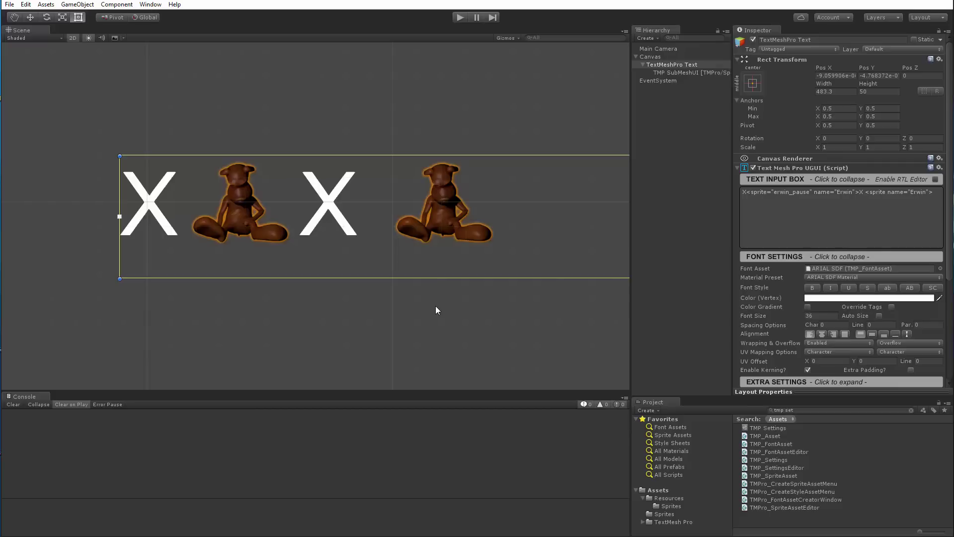
# Step: Browse the TextMesh Pro folder in the Project panel's Assets tree
pyautogui.click(671, 521)
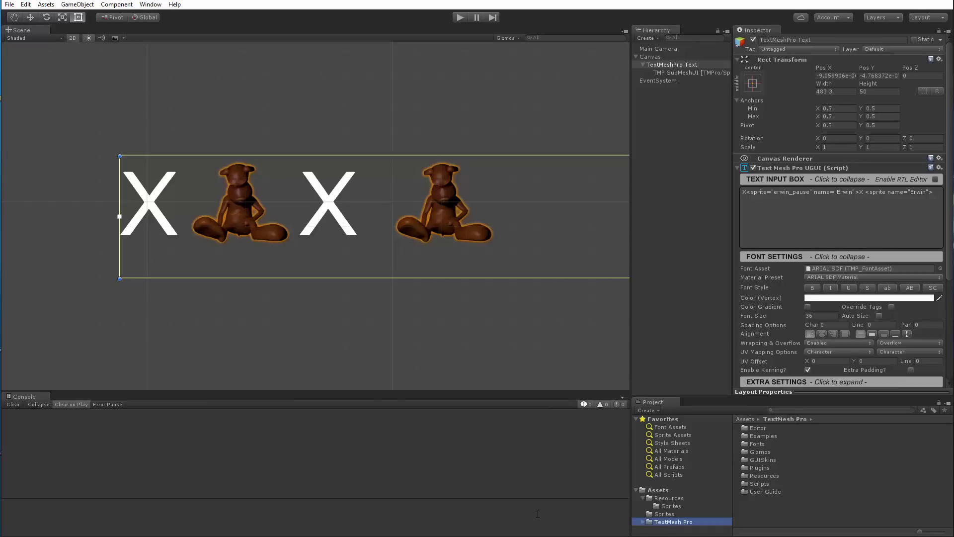